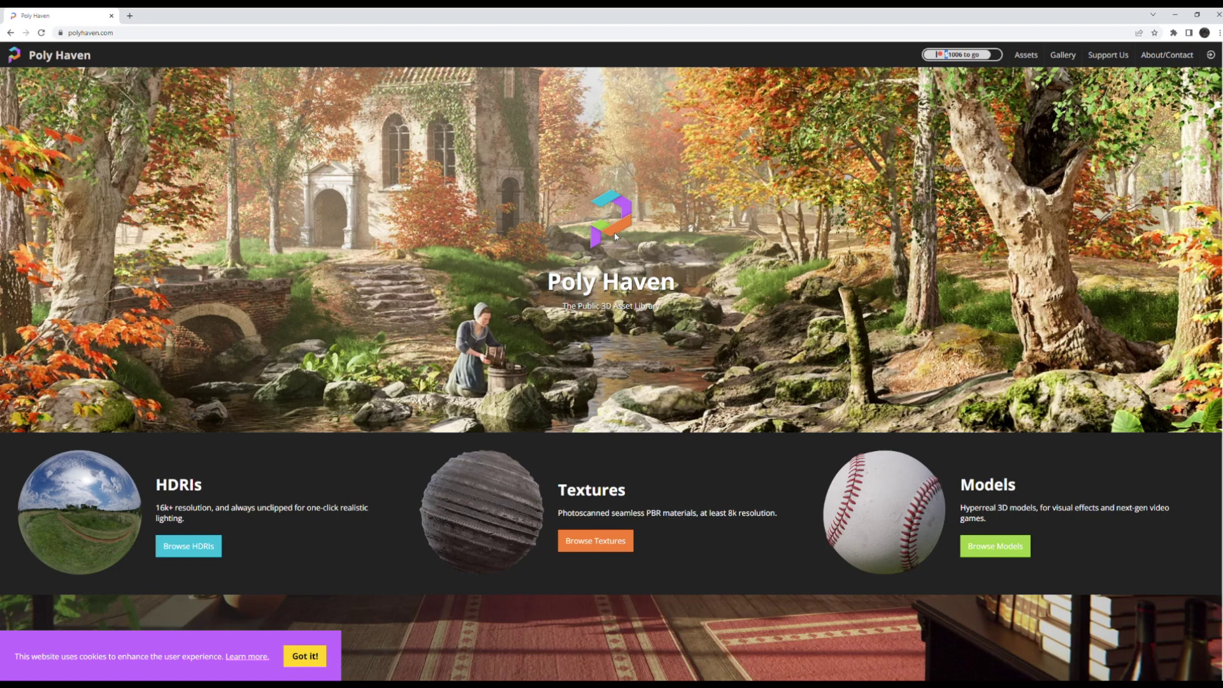
Open Poly Haven's HDRI library and look through the full collection.
left_click(185, 545)
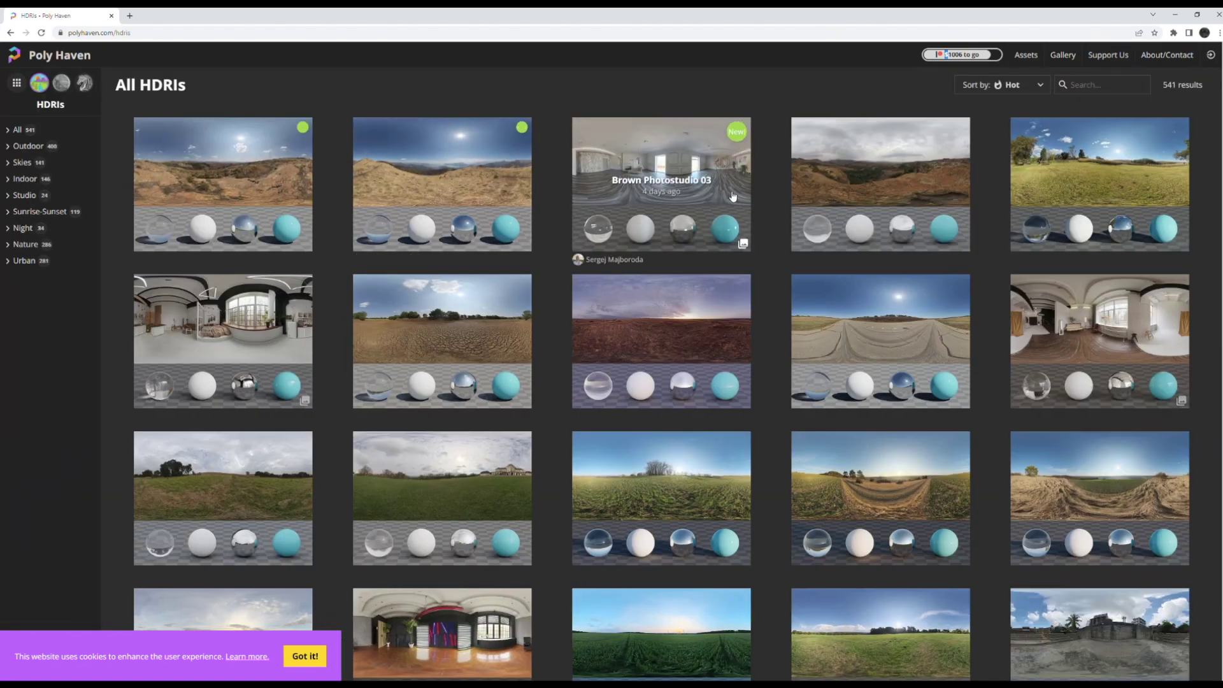
scroll(814, 186, "down", 7)
scroll(814, 187, "up", 7)
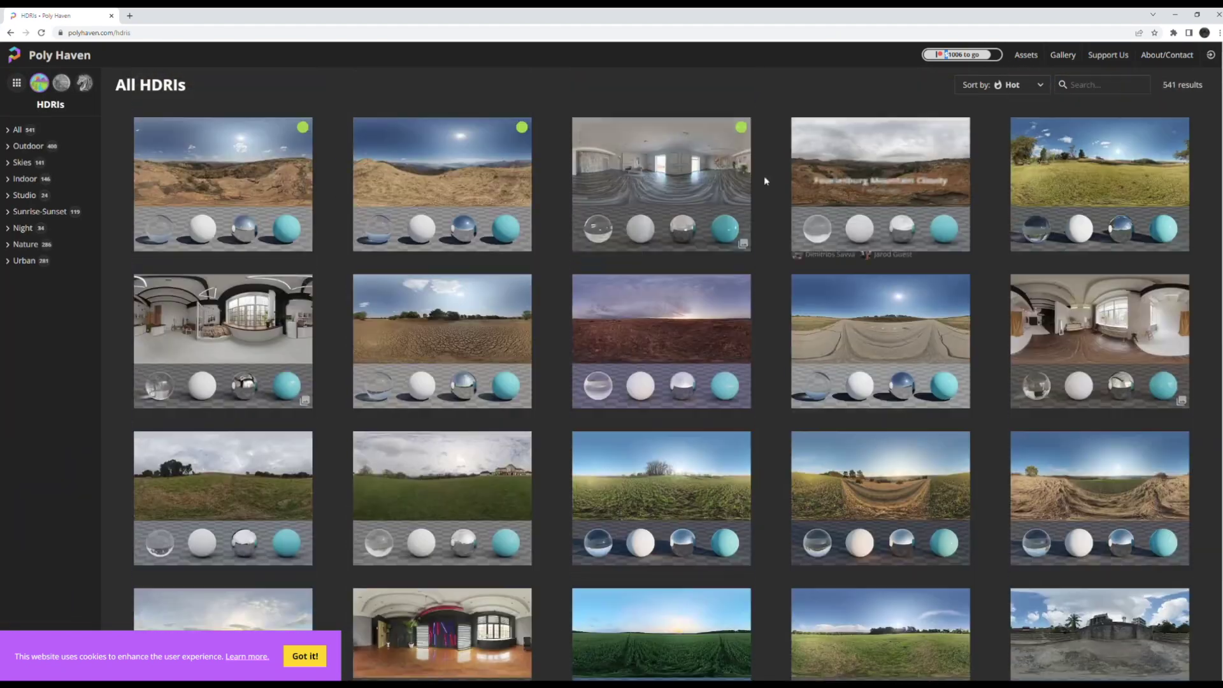
Browse the Outdoor HDRI category and its Indoor subcategory, and return to Outdoor to pick the Drackenstein Quarry HDRI.
left_click(19, 146)
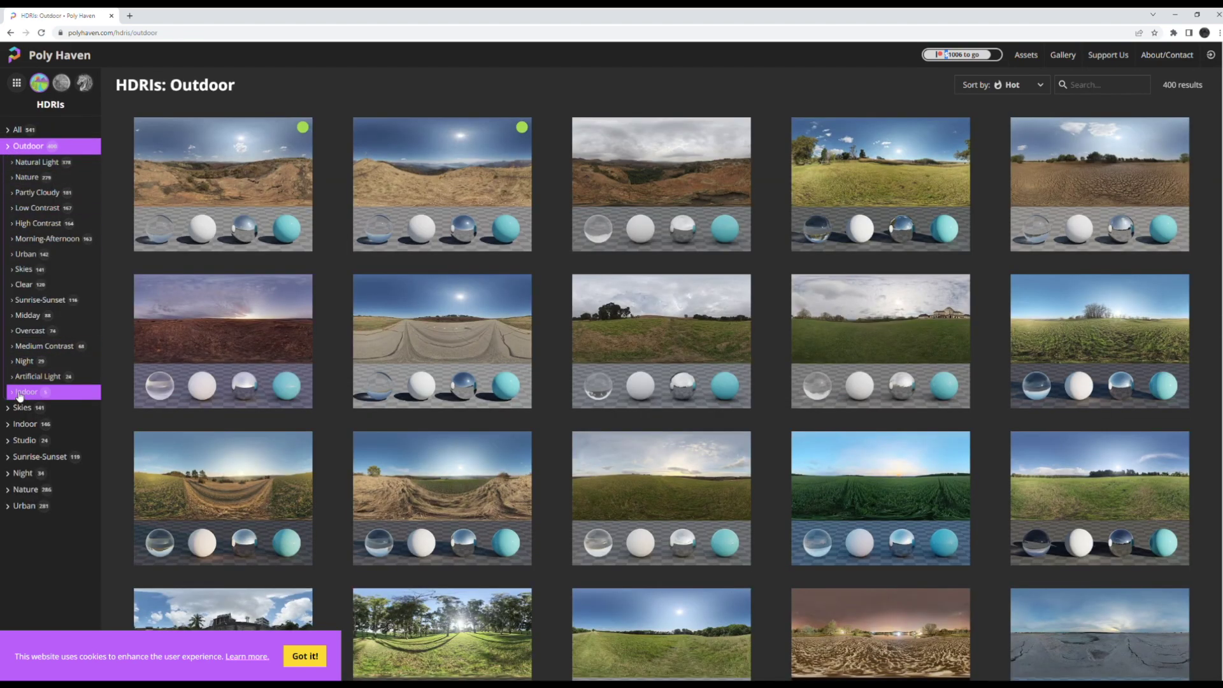
left_click(19, 393)
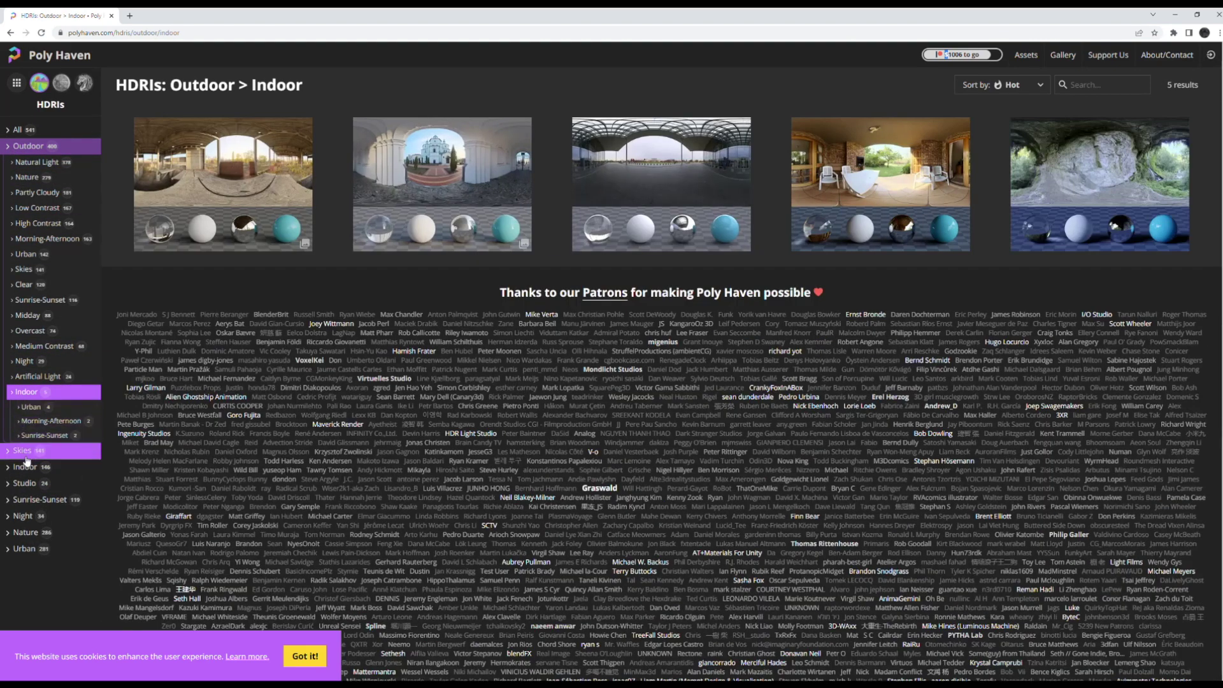
scroll(31, 470, "down", 1)
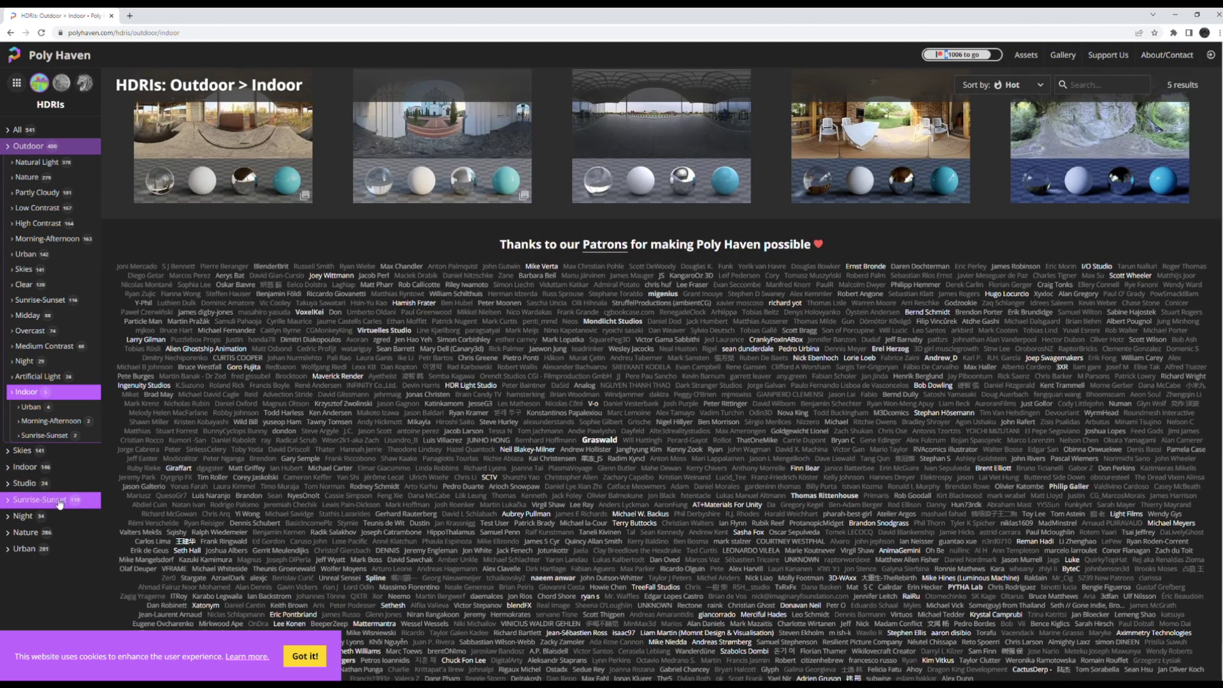
scroll(115, 318, "up", 1)
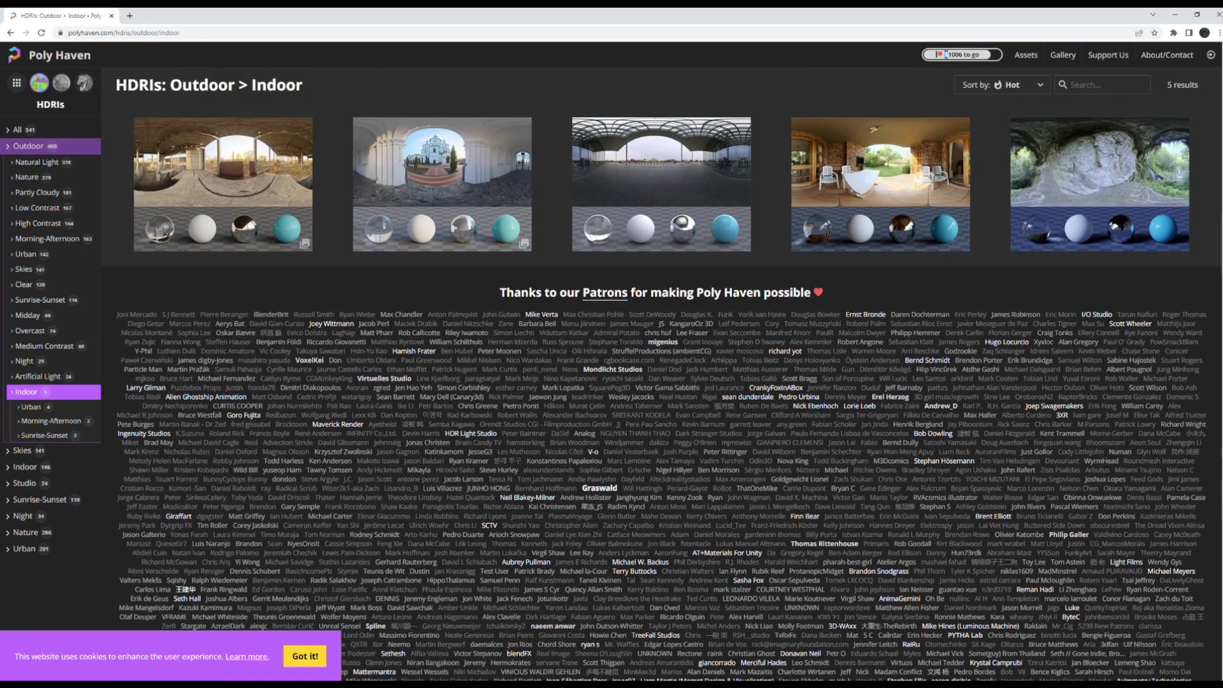
left_click(50, 147)
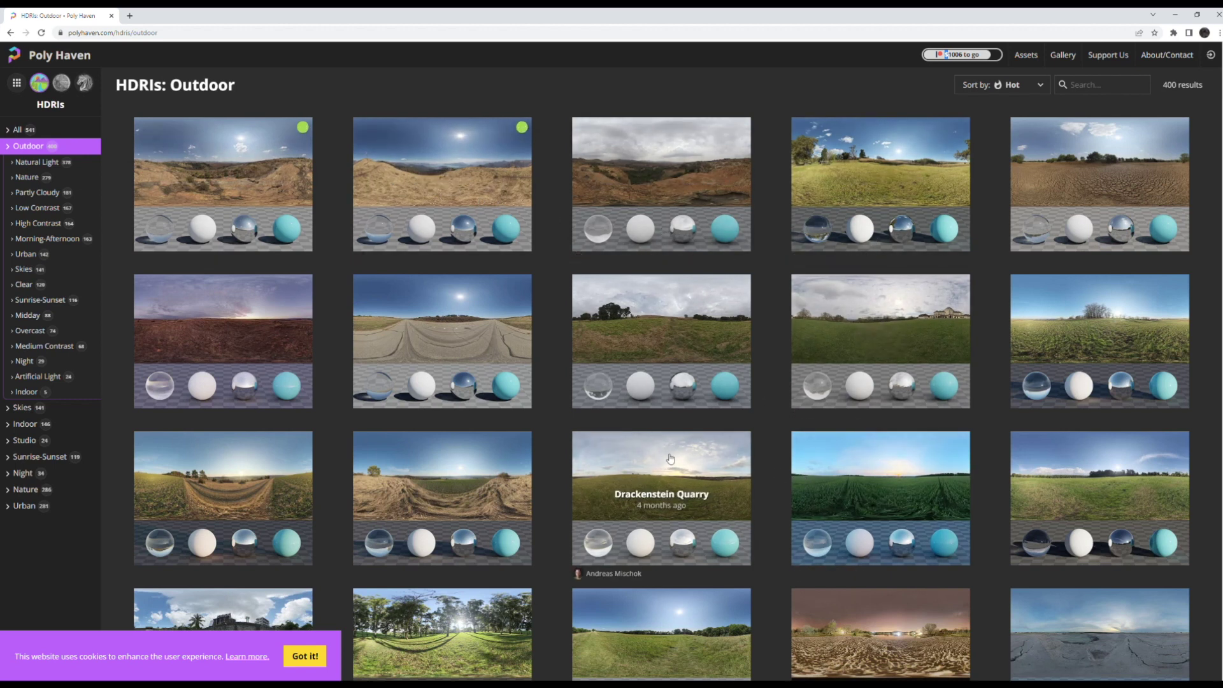
left_click(642, 464)
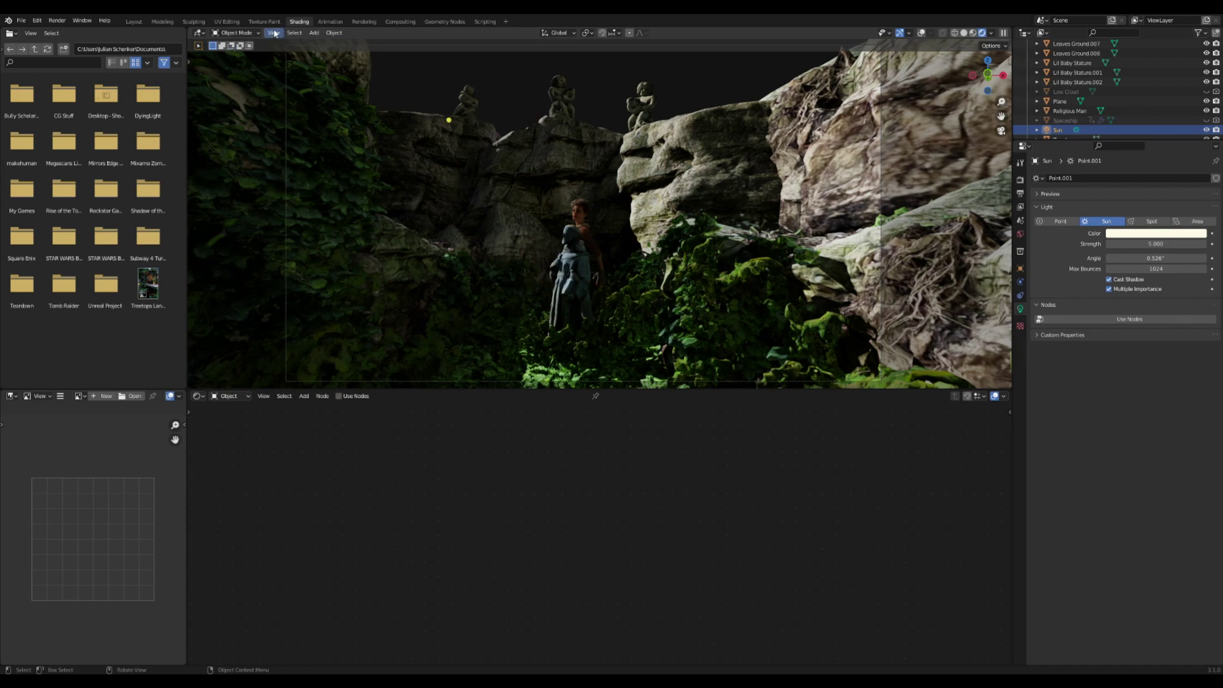
Switch to Blender and set the shader editor to edit the World nodes.
left_click(230, 397)
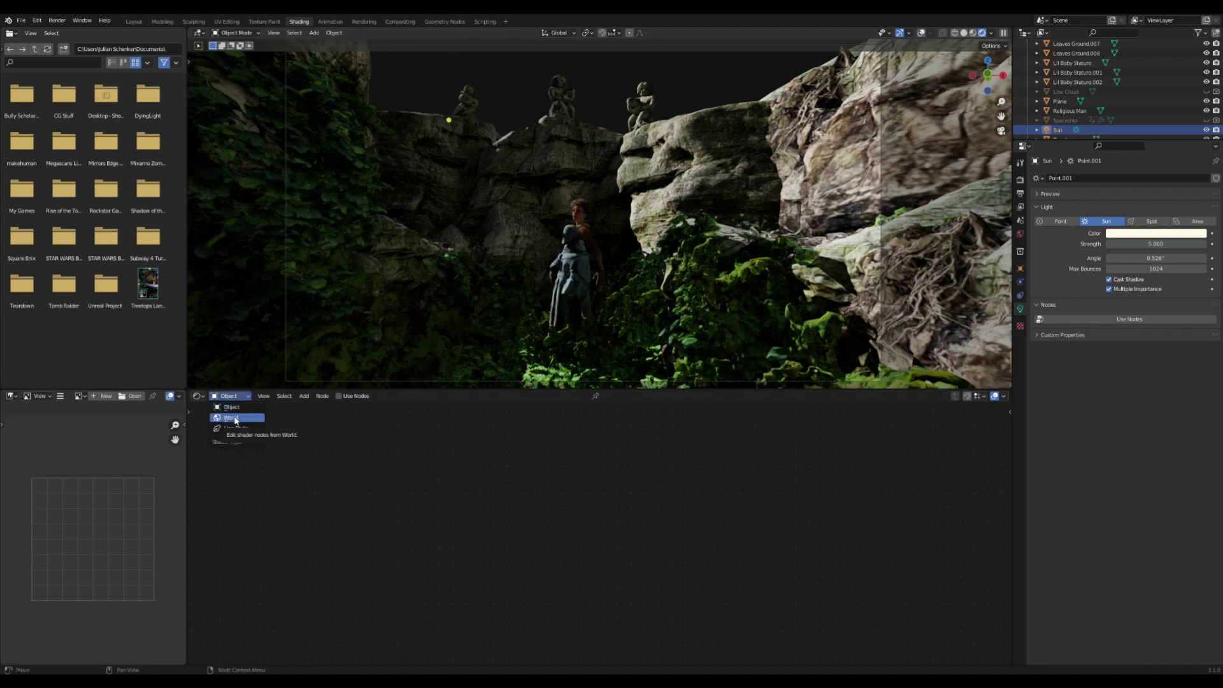
left_click(255, 418)
scroll(612, 503, "up", 3)
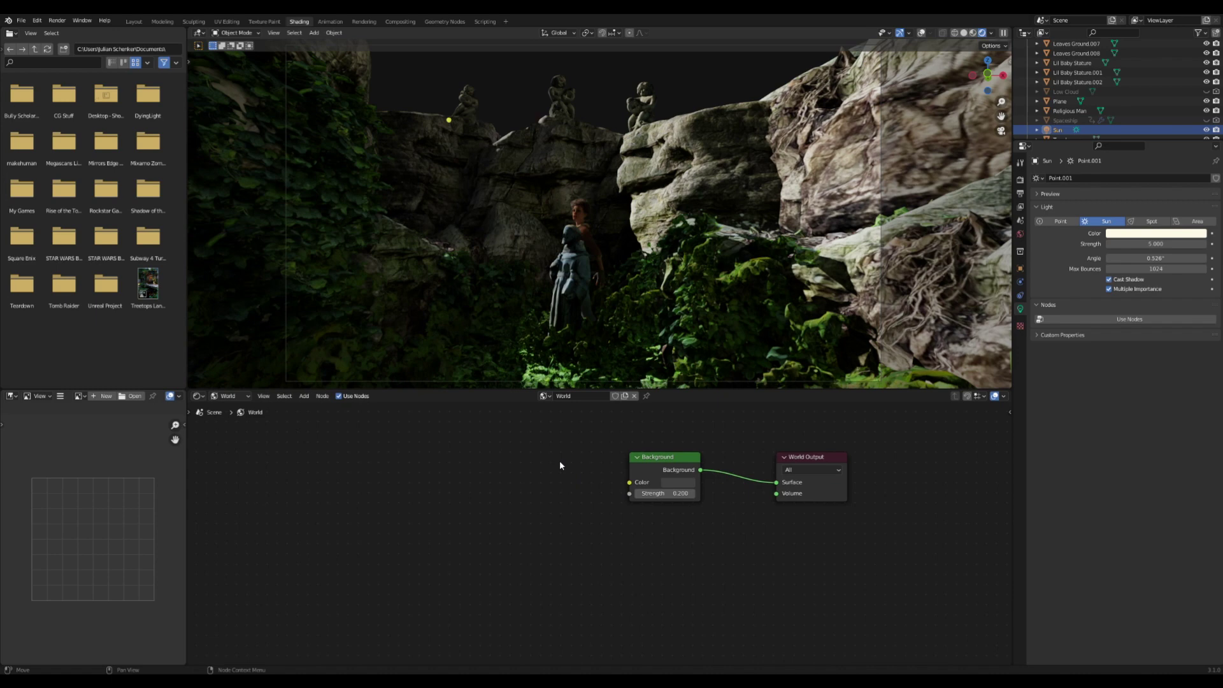
Add an Environment Texture node, connect its Color output to the Background node's Color, and place it with space beside that node.
key("shift+a")
left_click(535, 473)
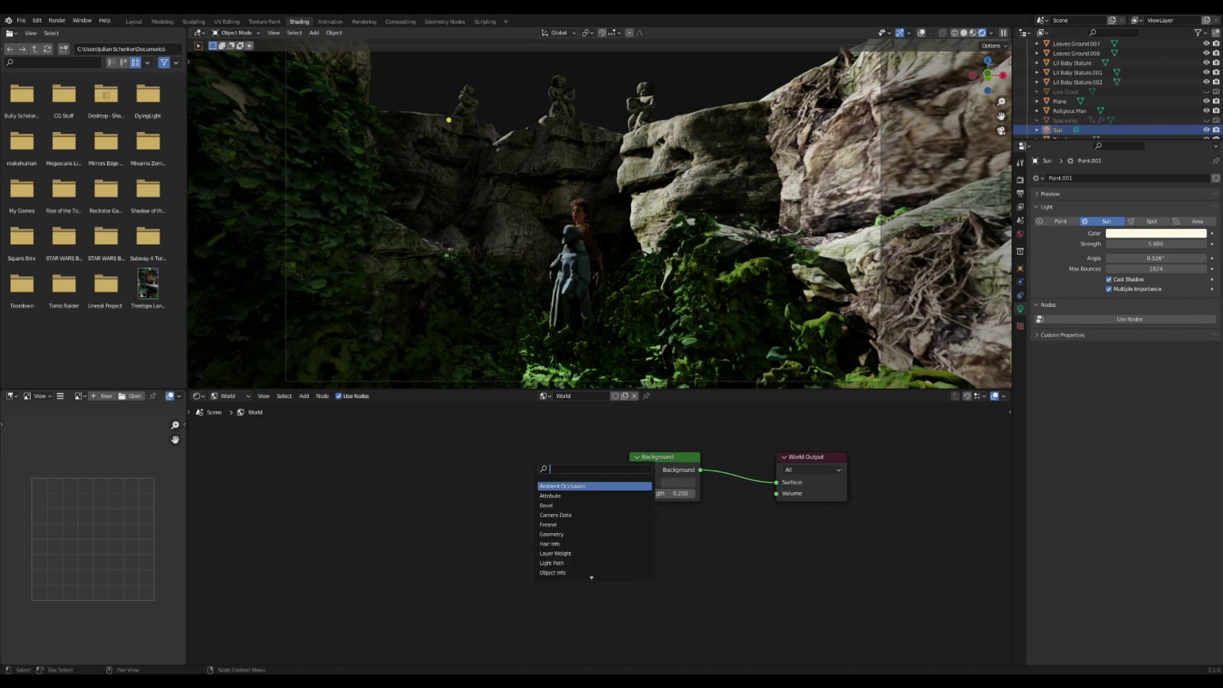
type("envi")
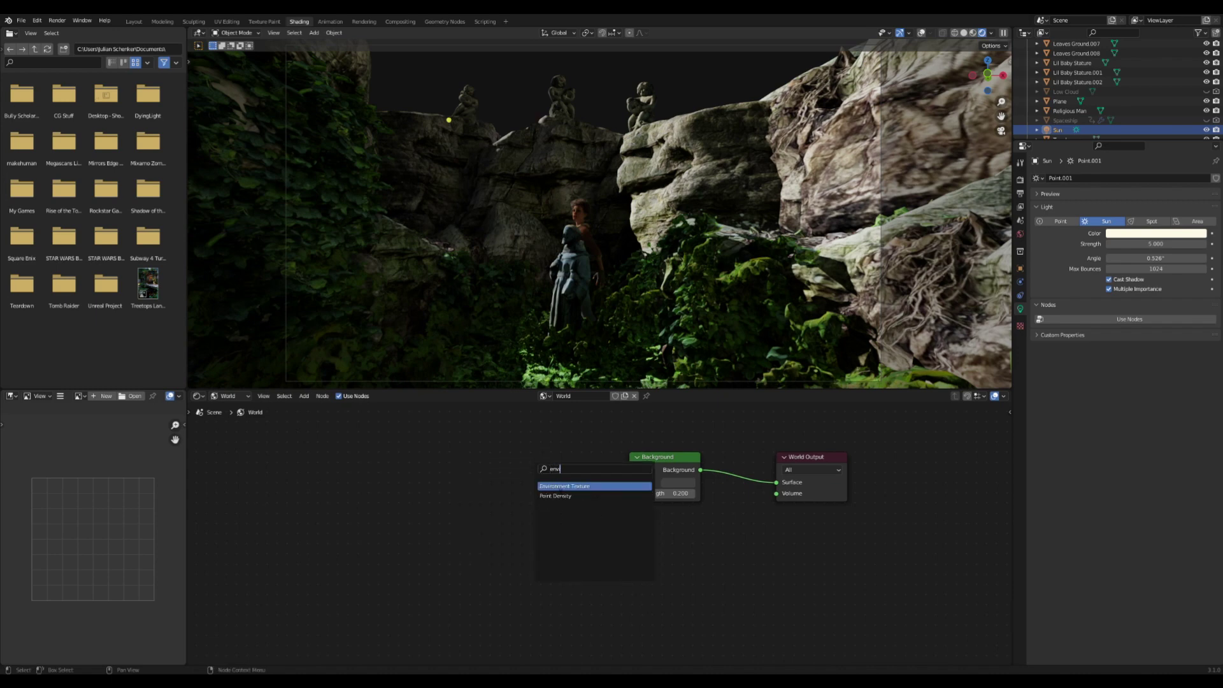
left_click(553, 487)
left_click(511, 493)
left_click_drag(609, 490, 631, 482)
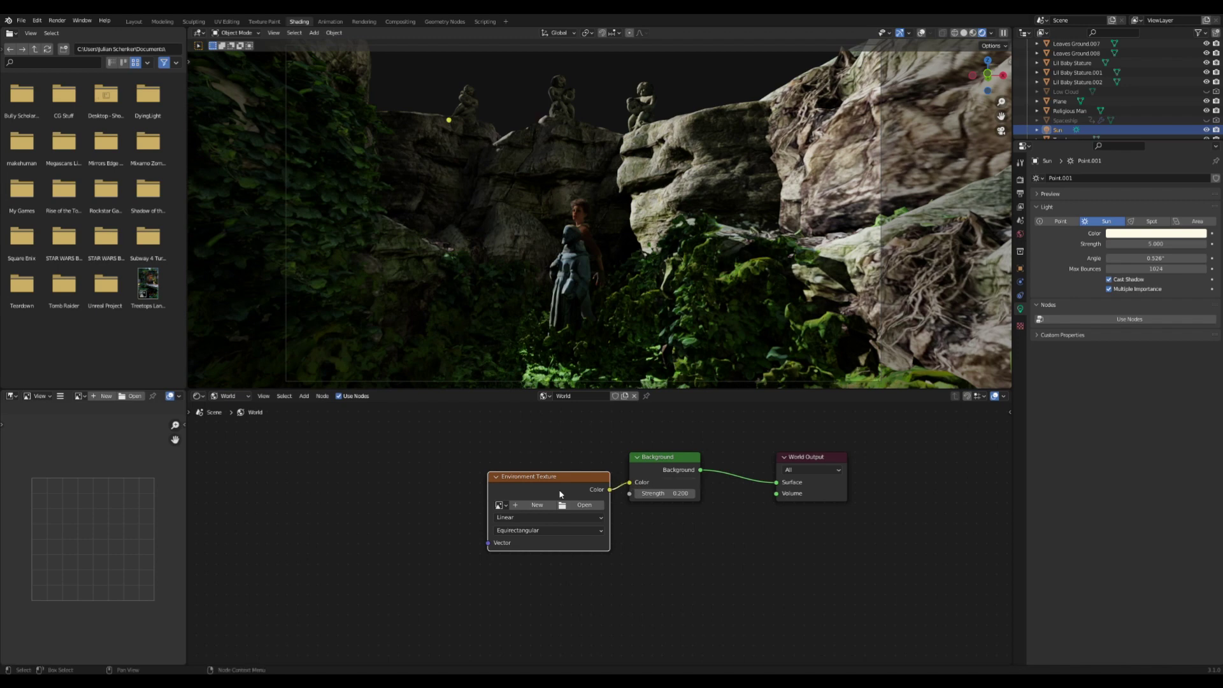
left_click_drag(560, 494, 509, 482)
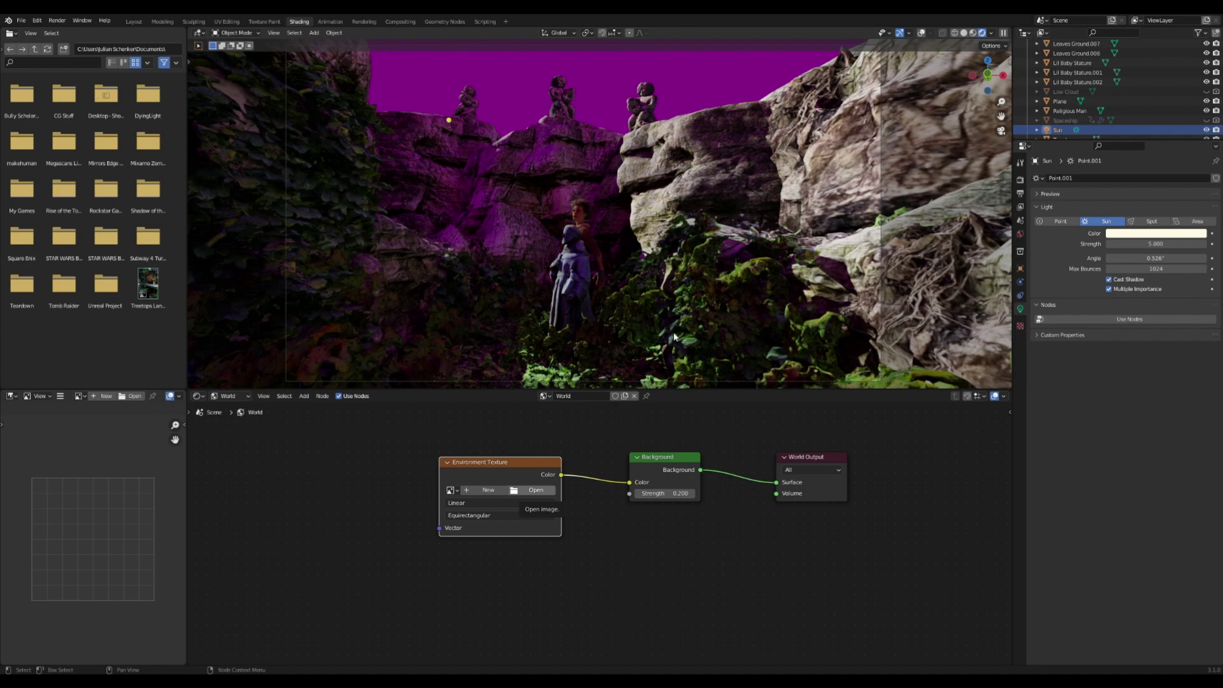
Load industrial_sunset_02_4k.hdr into the Environment Texture node and check the HDRI around the scene.
left_click(758, 482)
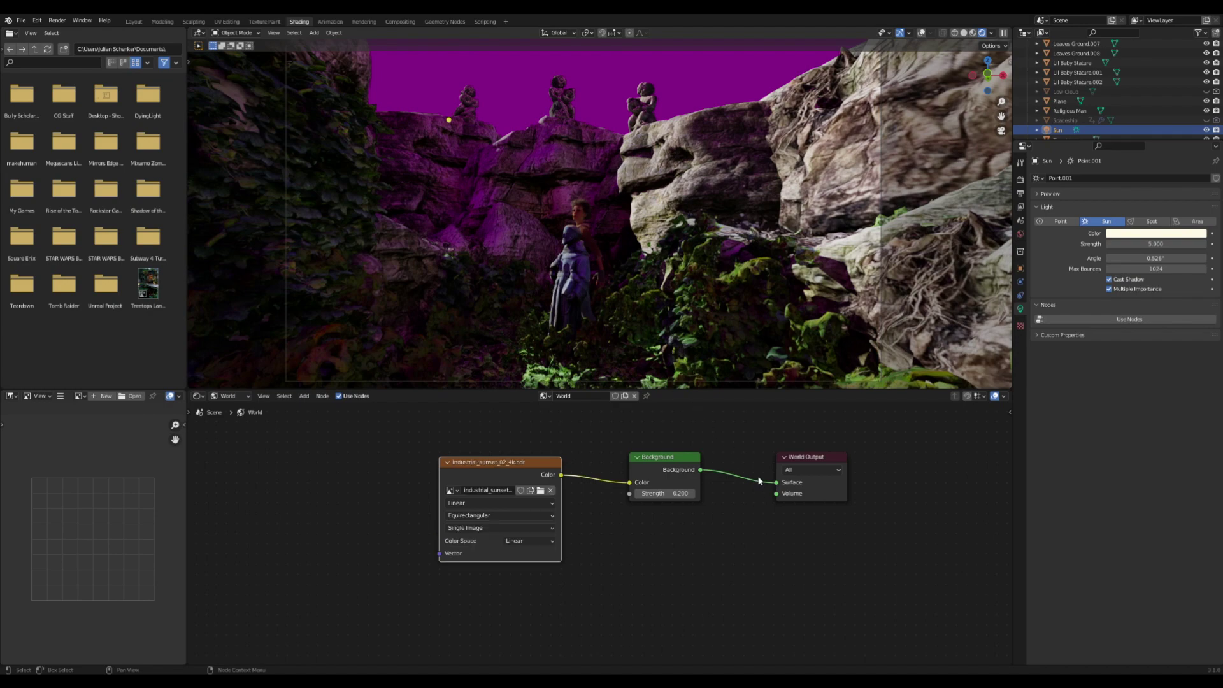
middle_click_drag(623, 121, 521, 201)
scroll(622, 120, "down", 8)
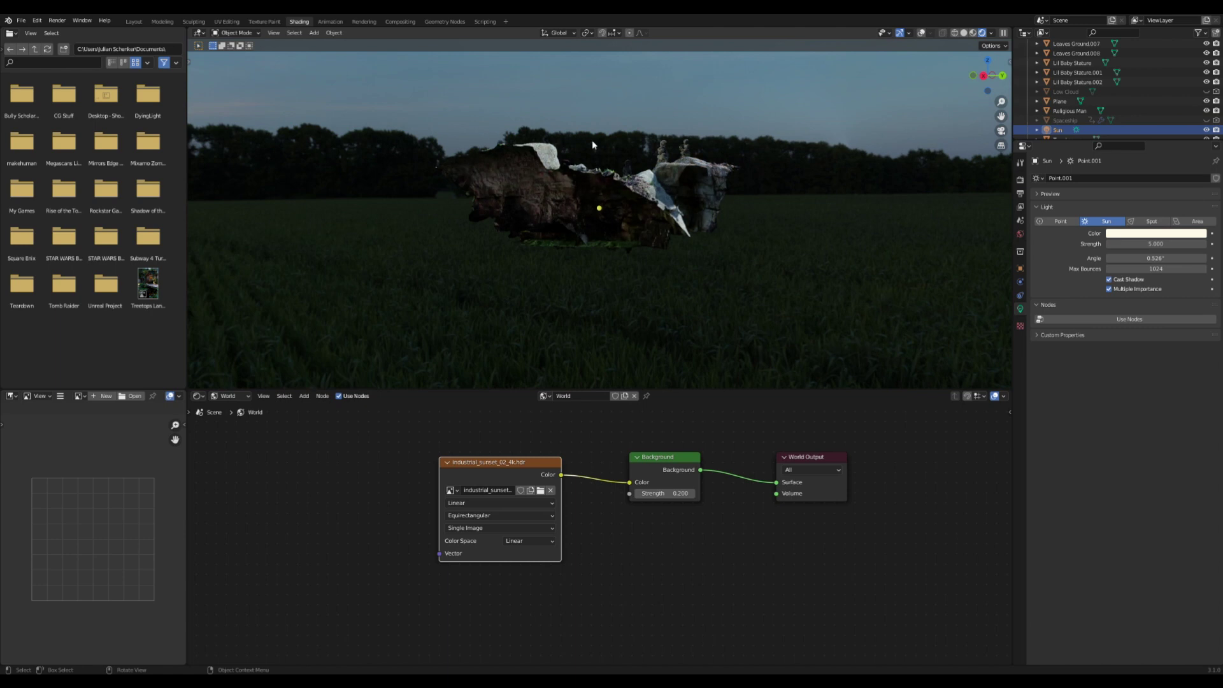
mouse_move(592, 146)
middle_mouse_down()
mouse_move(506, 141)
mouse_move(583, 164)
middle_mouse_up()
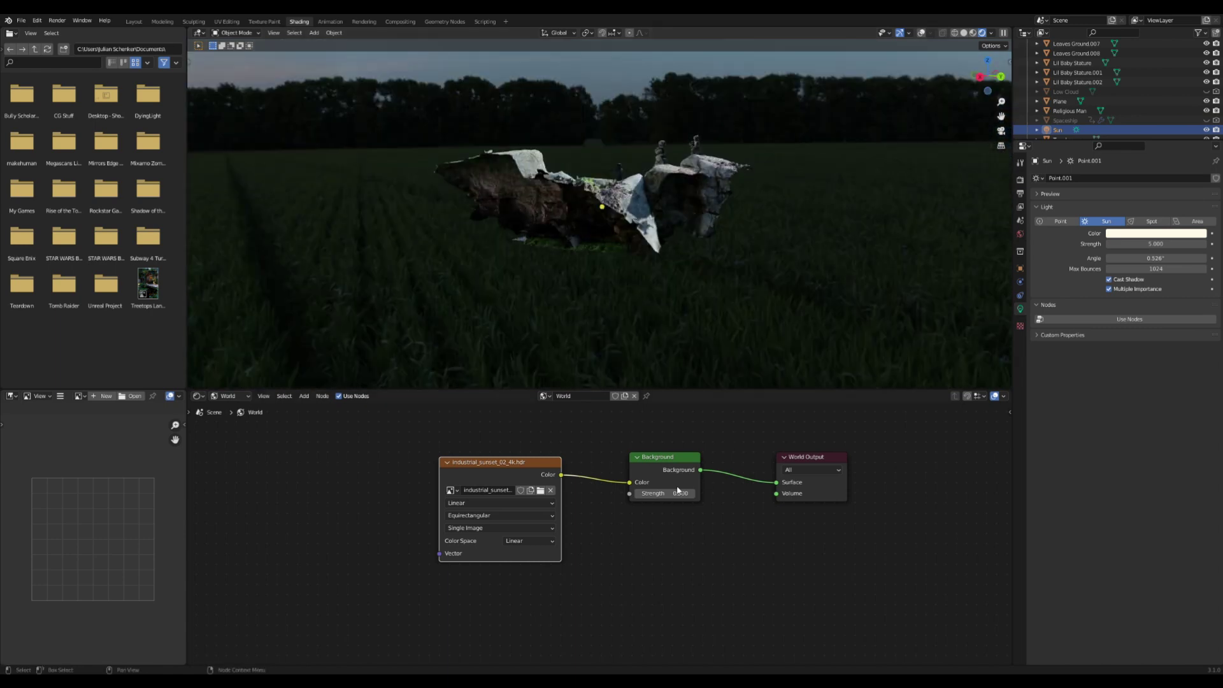
Set the Background node's Strength to 1 and check the scene's lighting from several angles.
scroll(679, 491, "up", 1)
double_click(697, 483)
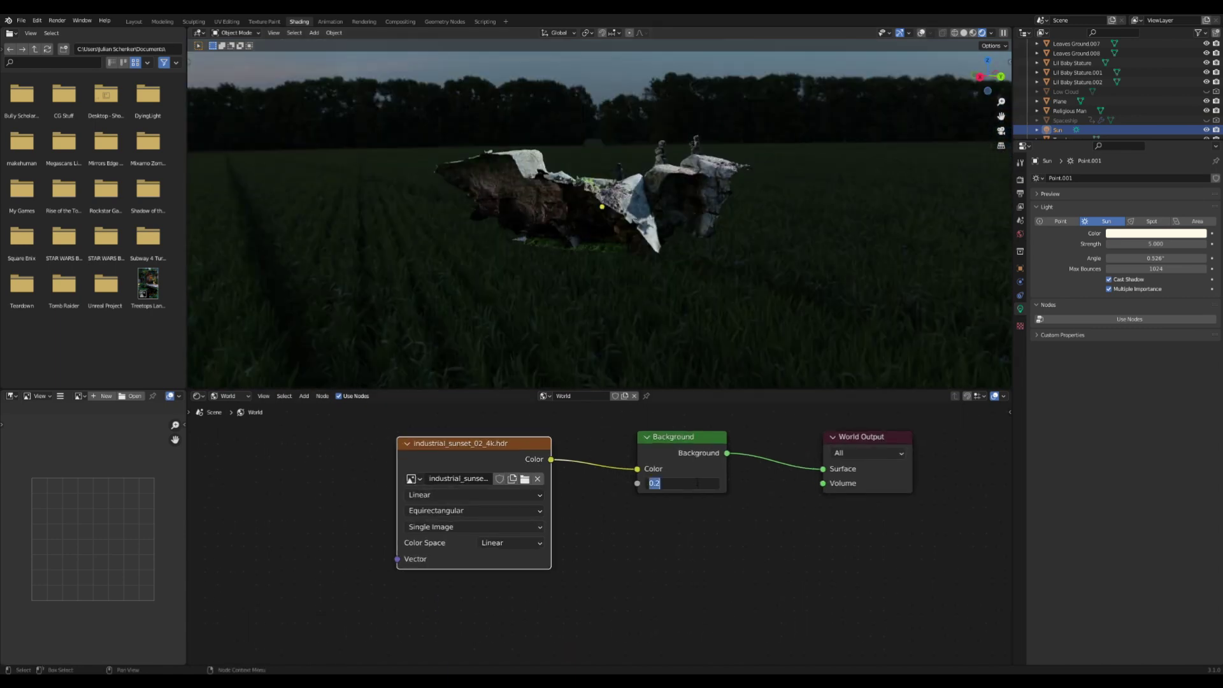
type("1")
key("Return")
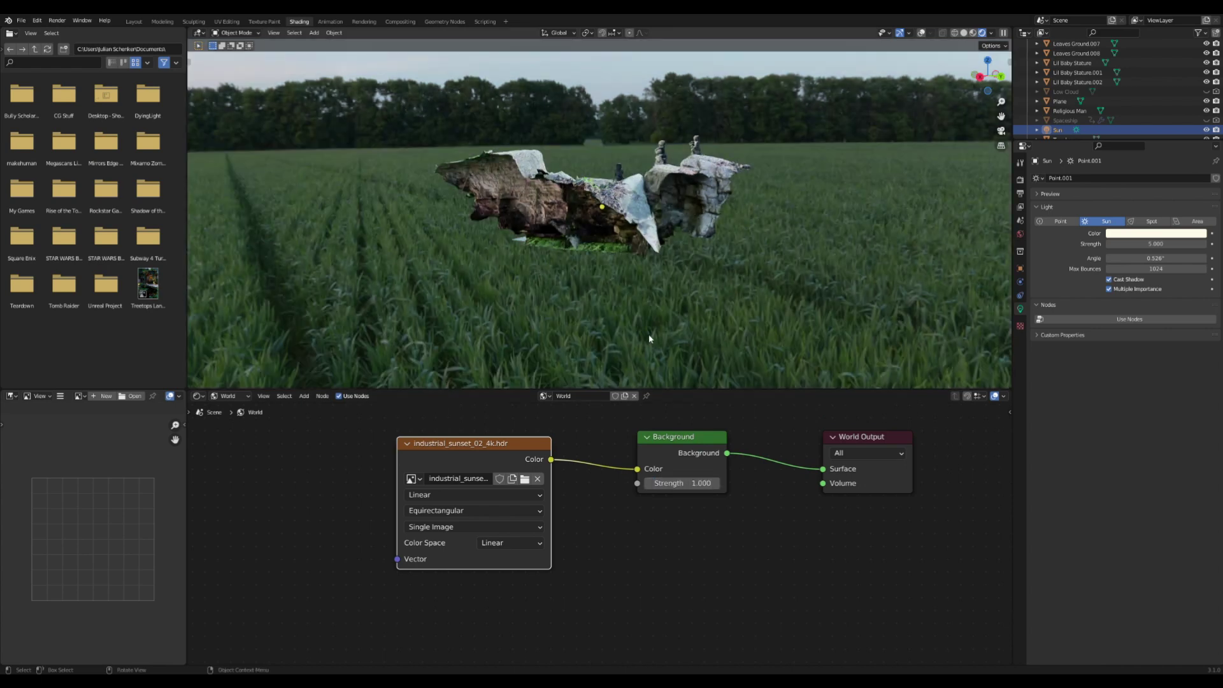
middle_click_drag(648, 334, 485, 284)
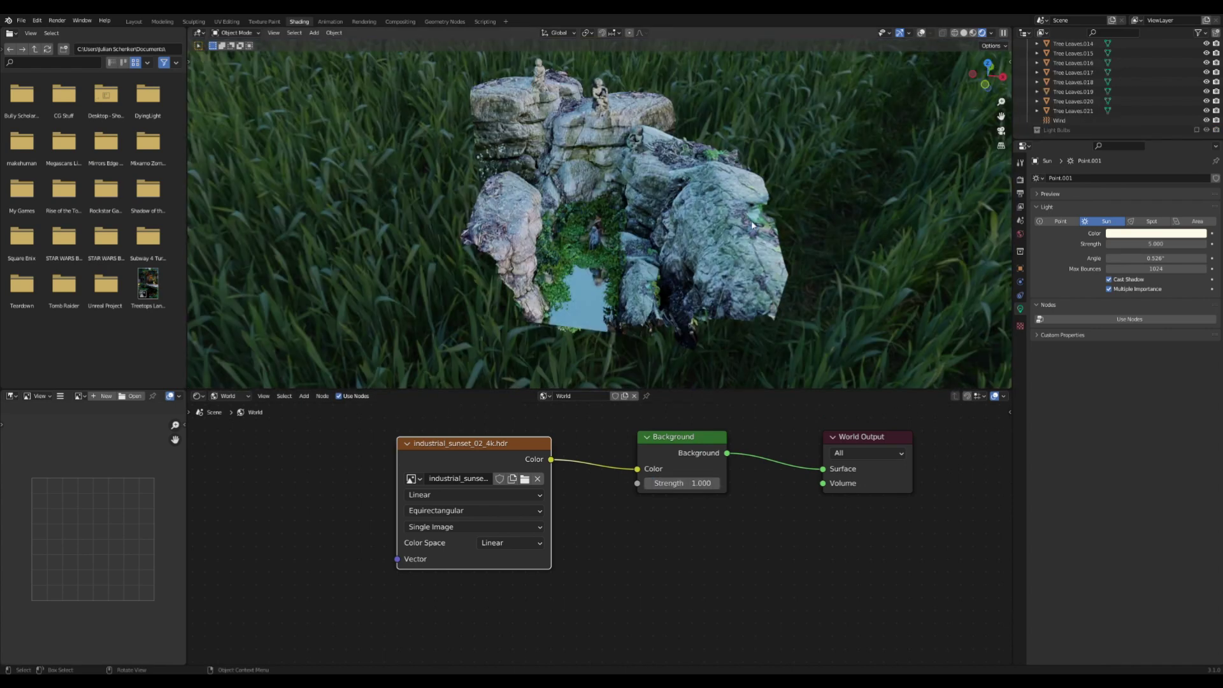
middle_click_drag(753, 224, 774, 196)
scroll(471, 471, "down", 8)
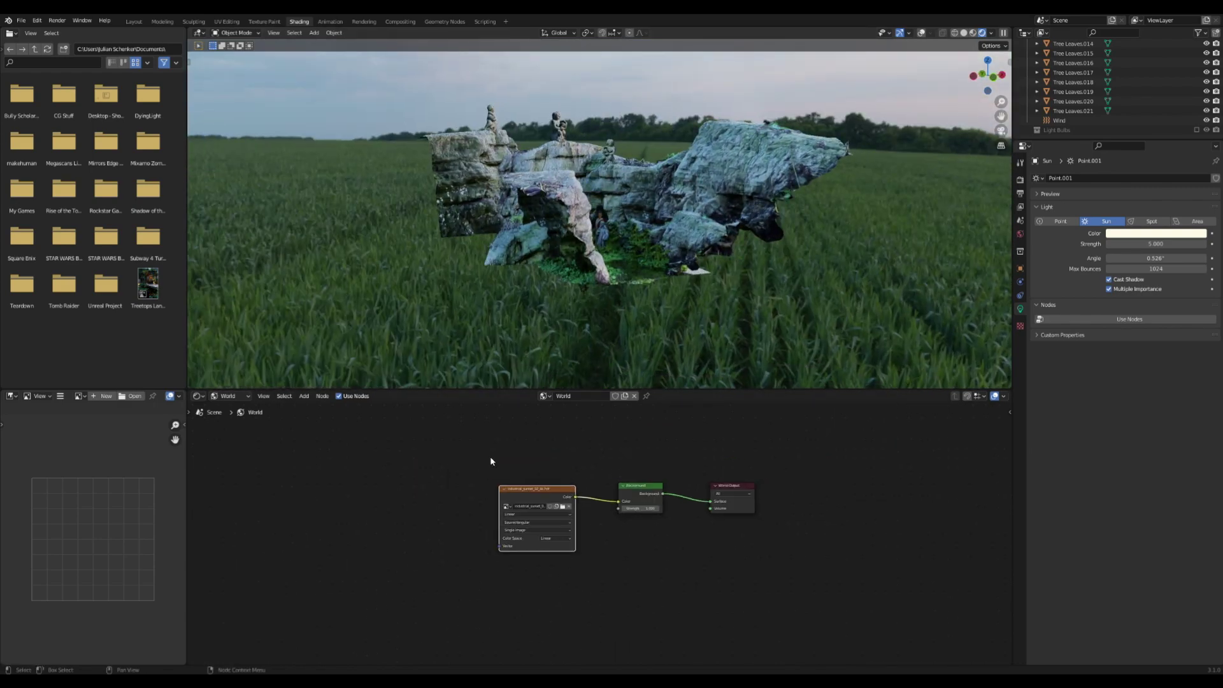
Add linked Texture Coordinate and Mapping nodes to the Environment Texture node with Node Wrangler's texture setup.
middle_click_drag(494, 461, 549, 444)
scroll(579, 437, "up", 4)
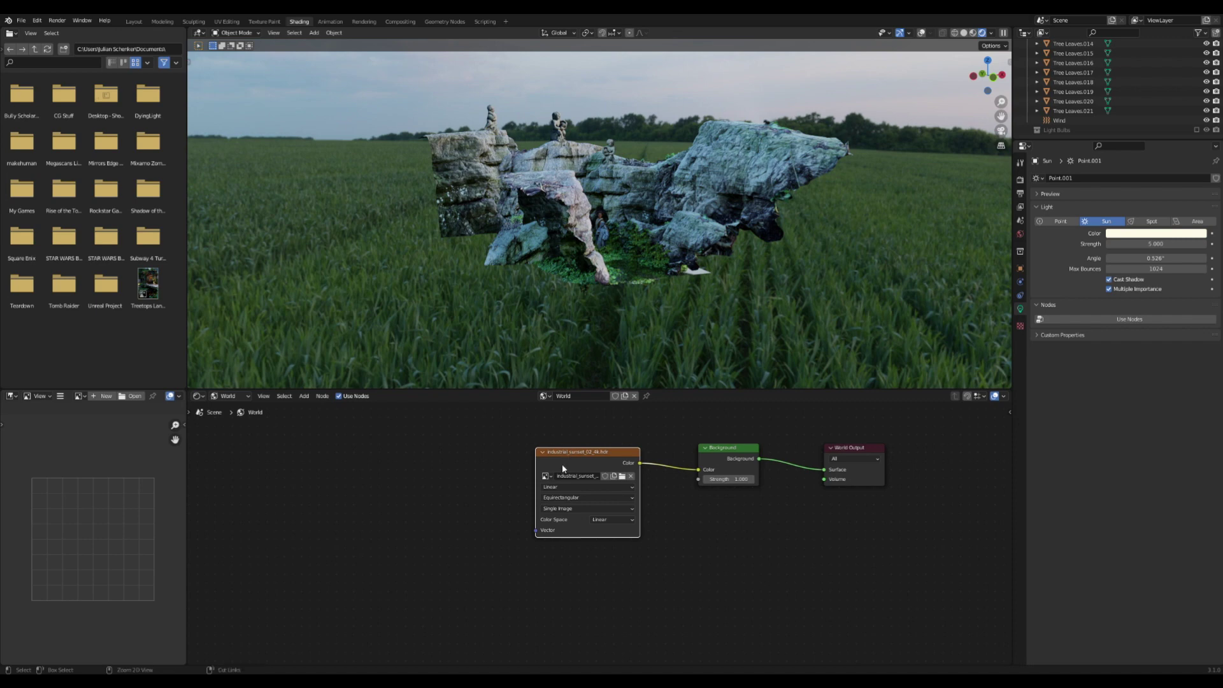
key("ctrl+t")
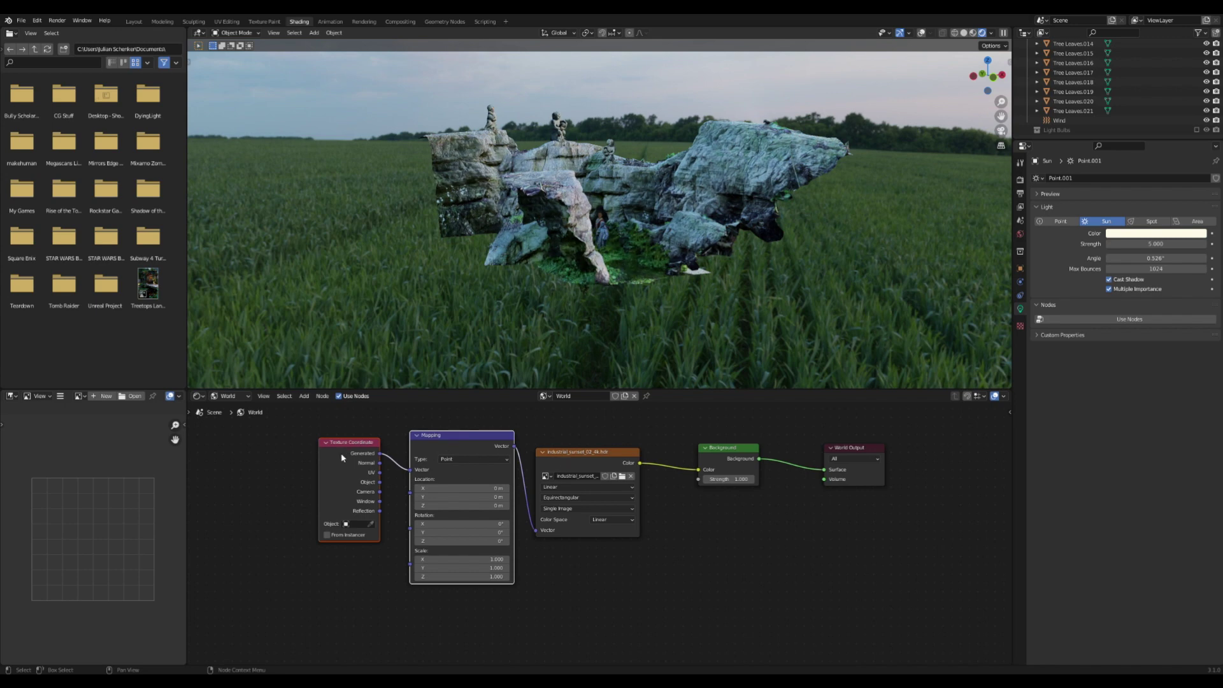
scroll(341, 458, "up", 4)
left_click(253, 446)
middle_click_drag(252, 446, 308, 473)
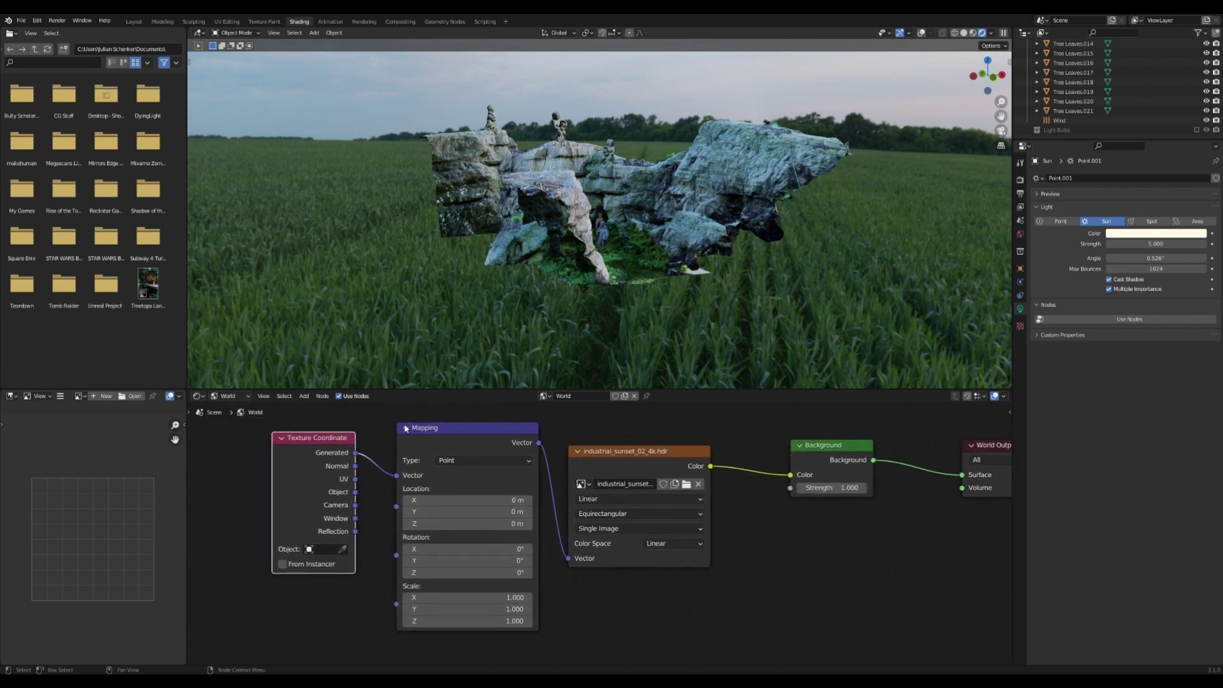
left_click(453, 444)
left_click(612, 468)
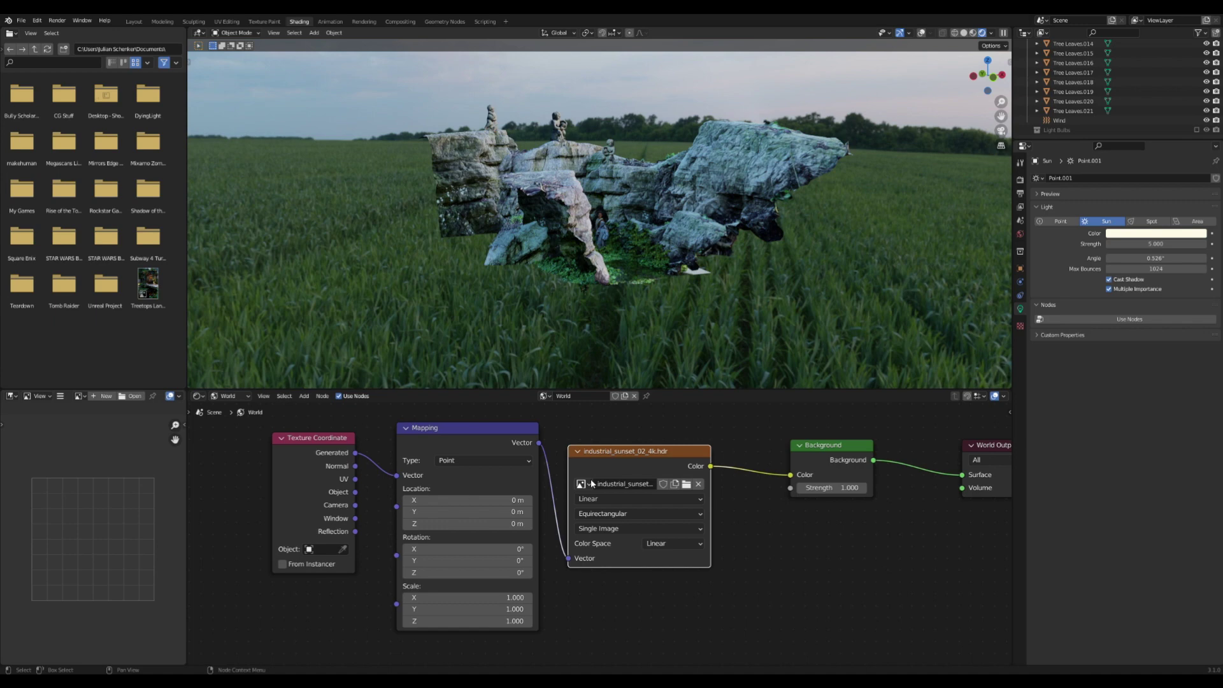
scroll(612, 470, "down", 1)
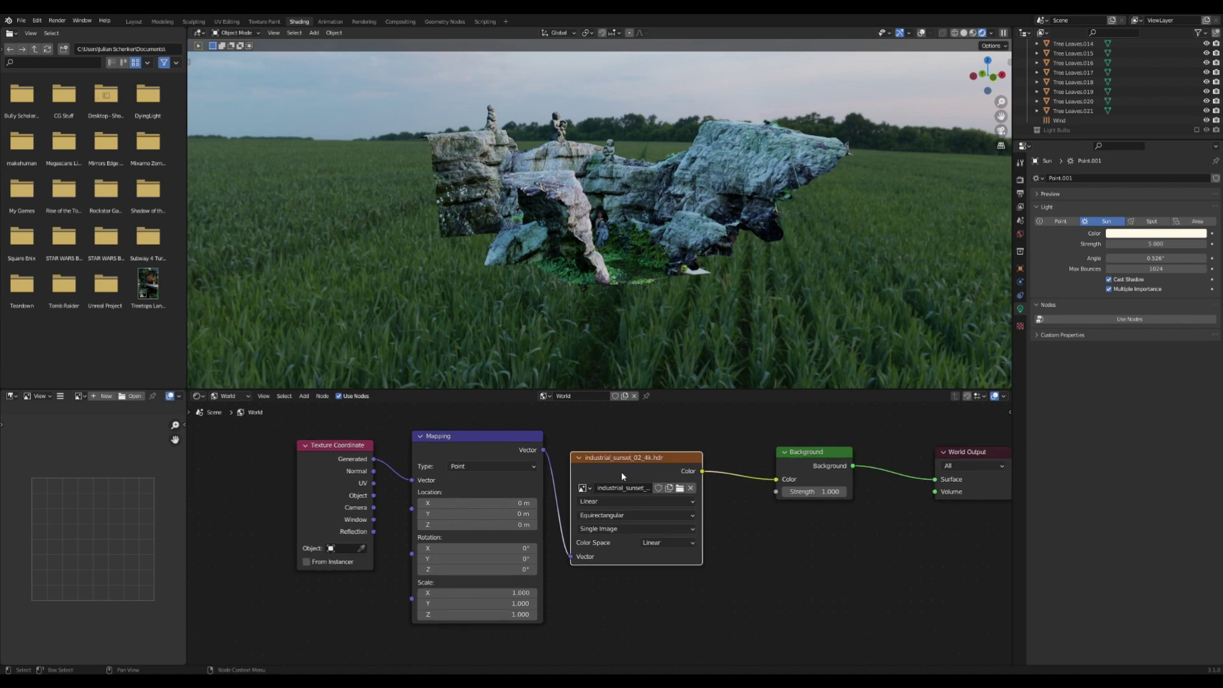
Try rotating the HDRI around the scene with the Mapping node's Z rotation.
left_click_drag(484, 570, 599, 569)
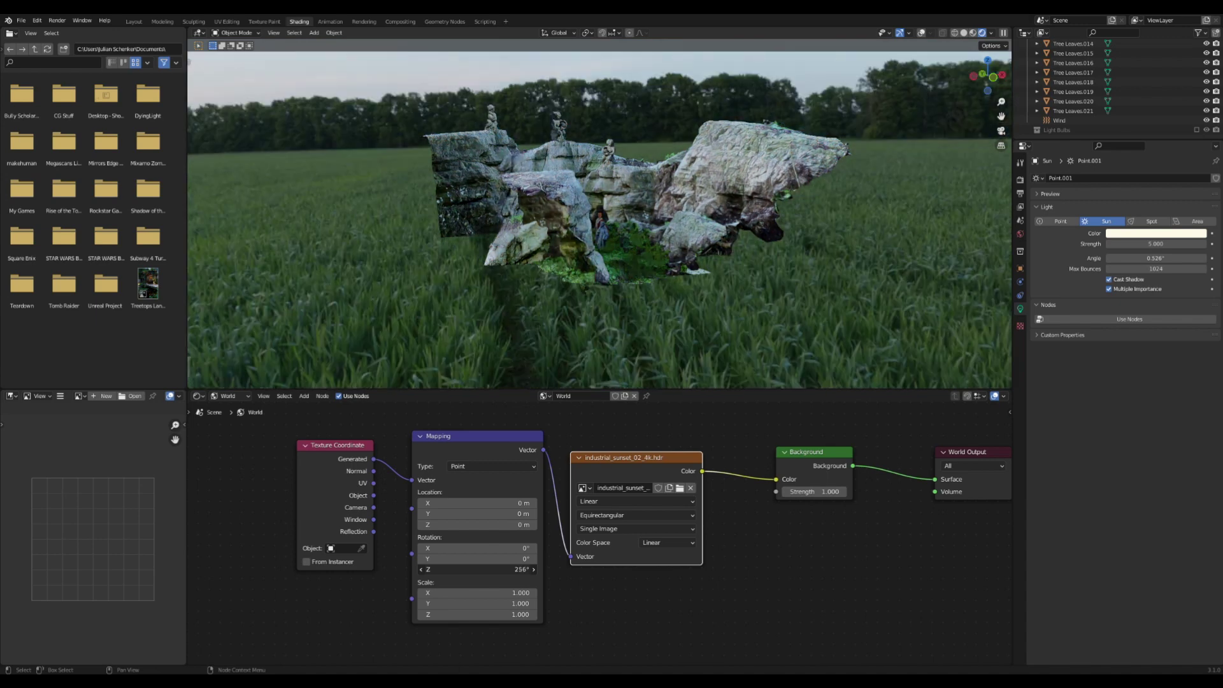
right_click(519, 569)
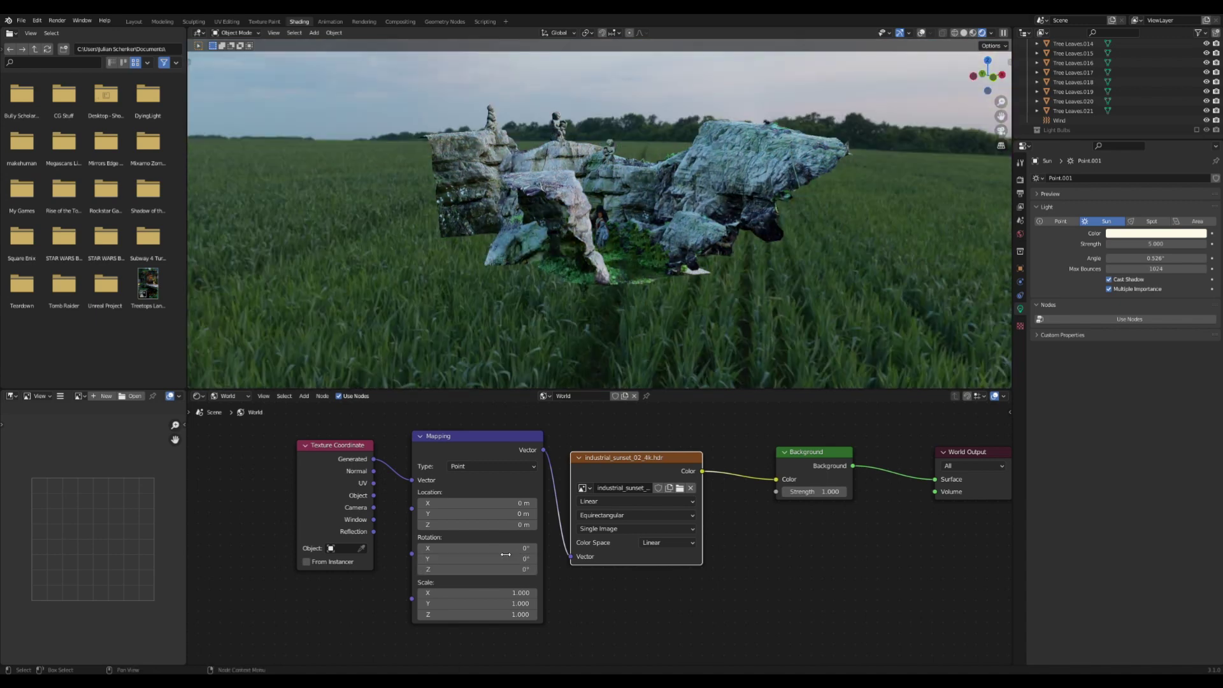
mouse_move(489, 548)
left_mouse_down()
mouse_move(510, 548)
mouse_move(489, 553)
left_mouse_up()
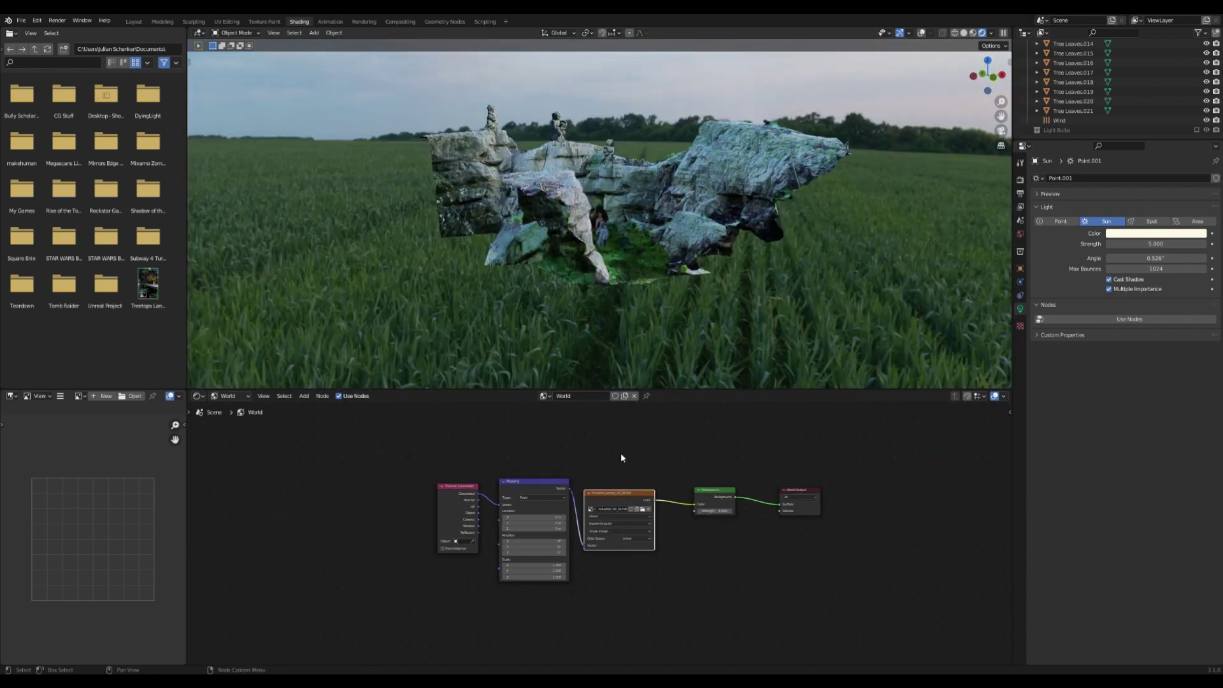
Select the Texture Coordinate, Mapping and Environment Texture nodes together and move them farther away from the Background node.
left_click_drag(661, 452, 467, 524)
left_click_drag(634, 507, 515, 560)
middle_click_drag(707, 177, 734, 171)
scroll(734, 172, "up", 2)
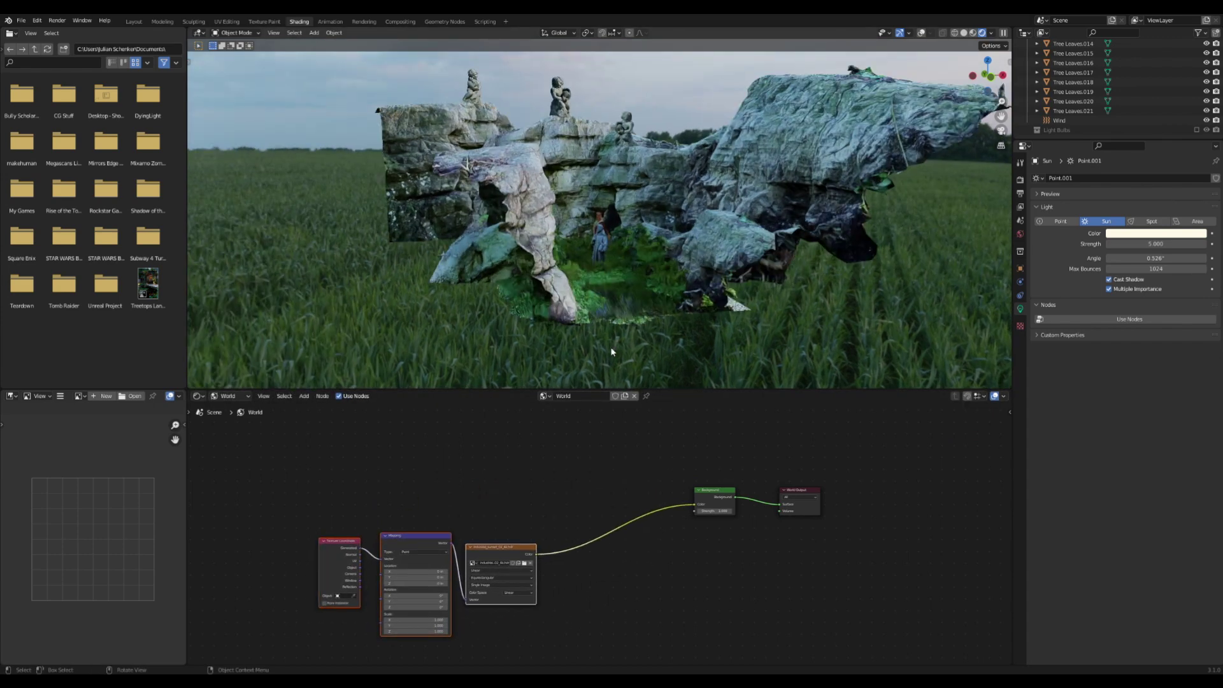
key("g")
left_click(541, 498)
Inspect the HDRI-lit scene from outside and through the camera, and deselect all the world nodes.
middle_click_drag(663, 150, 656, 156)
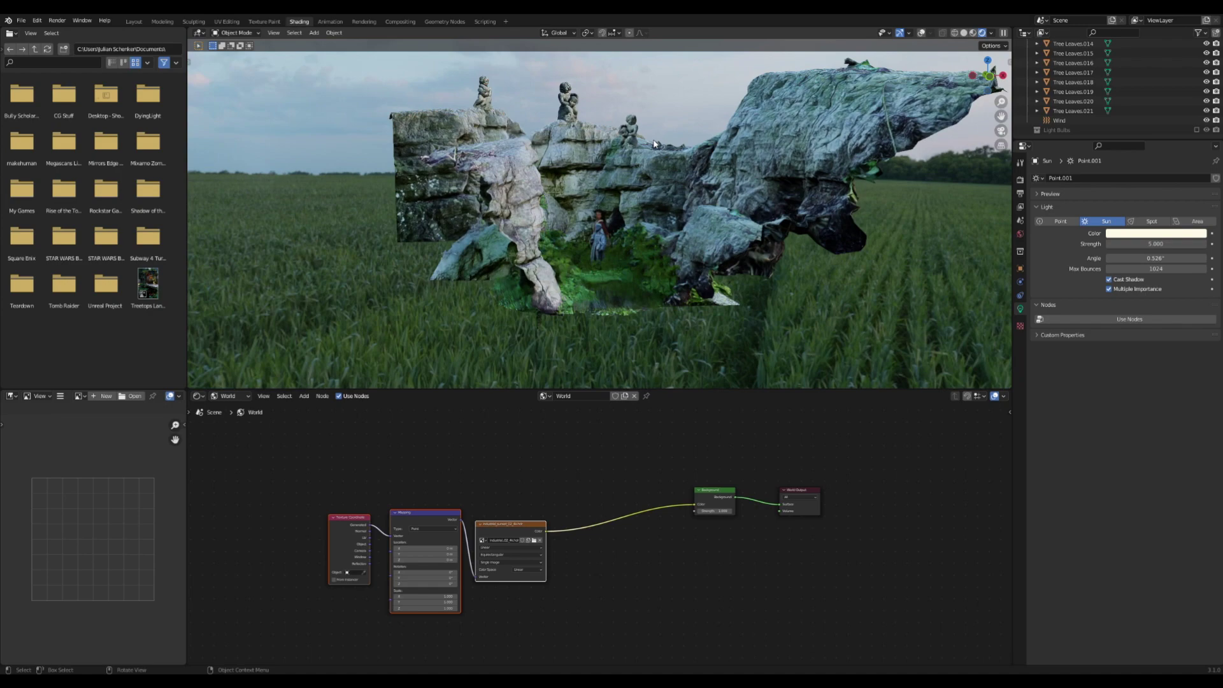
middle_click_drag(782, 233, 640, 161)
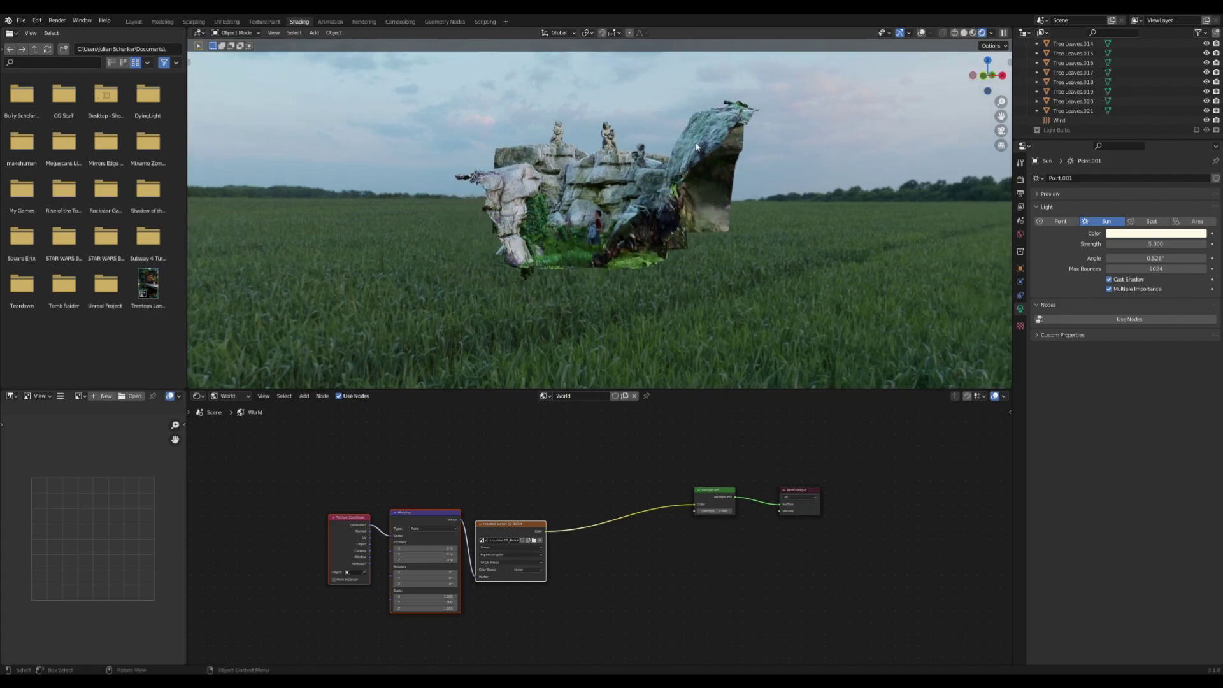
left_click(1001, 130)
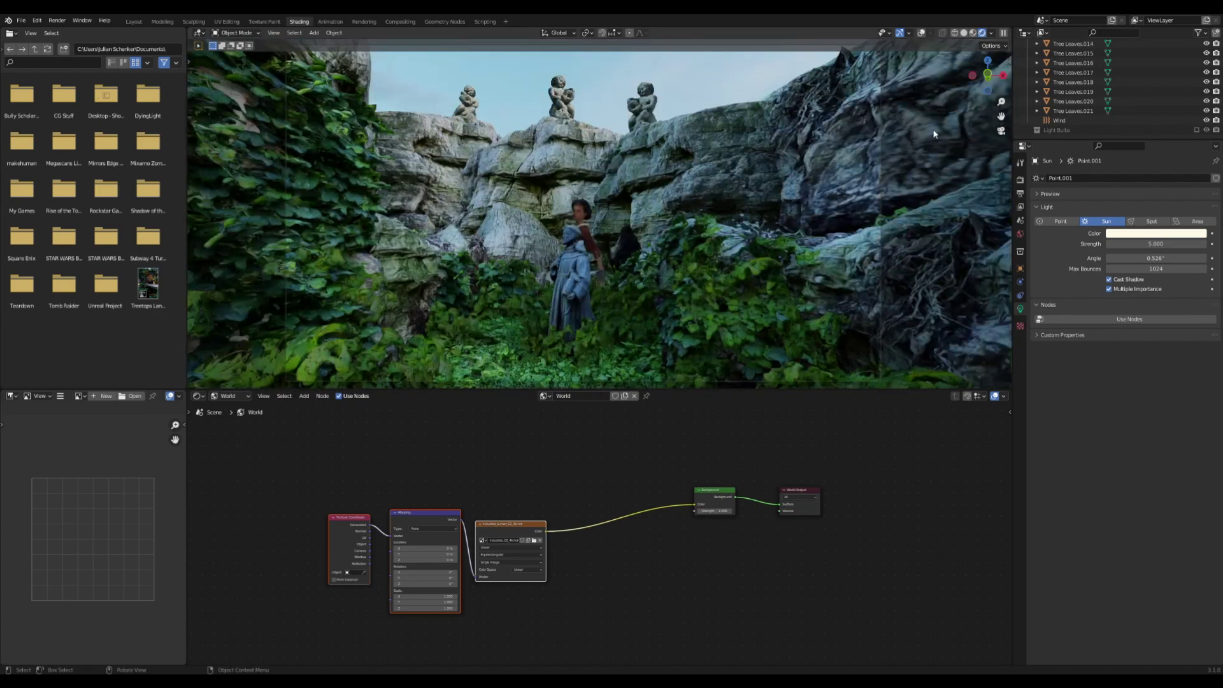
middle_click_drag(565, 182, 575, 229)
scroll(576, 229, "down", 5)
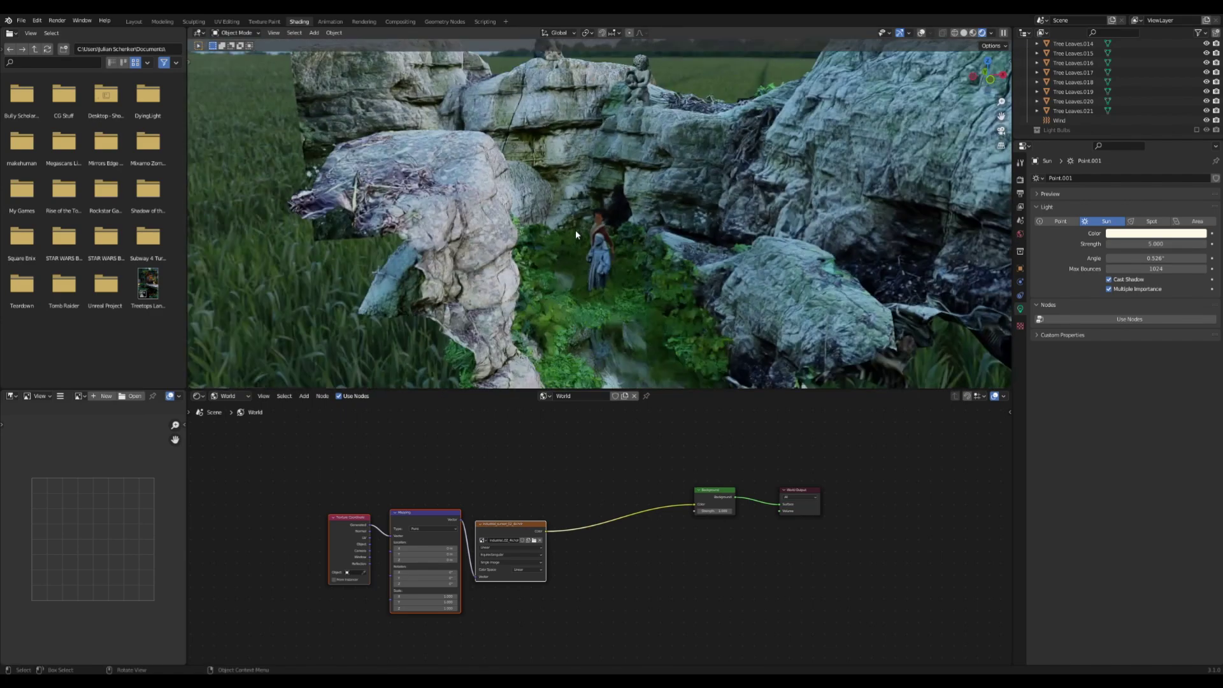
left_click(591, 471)
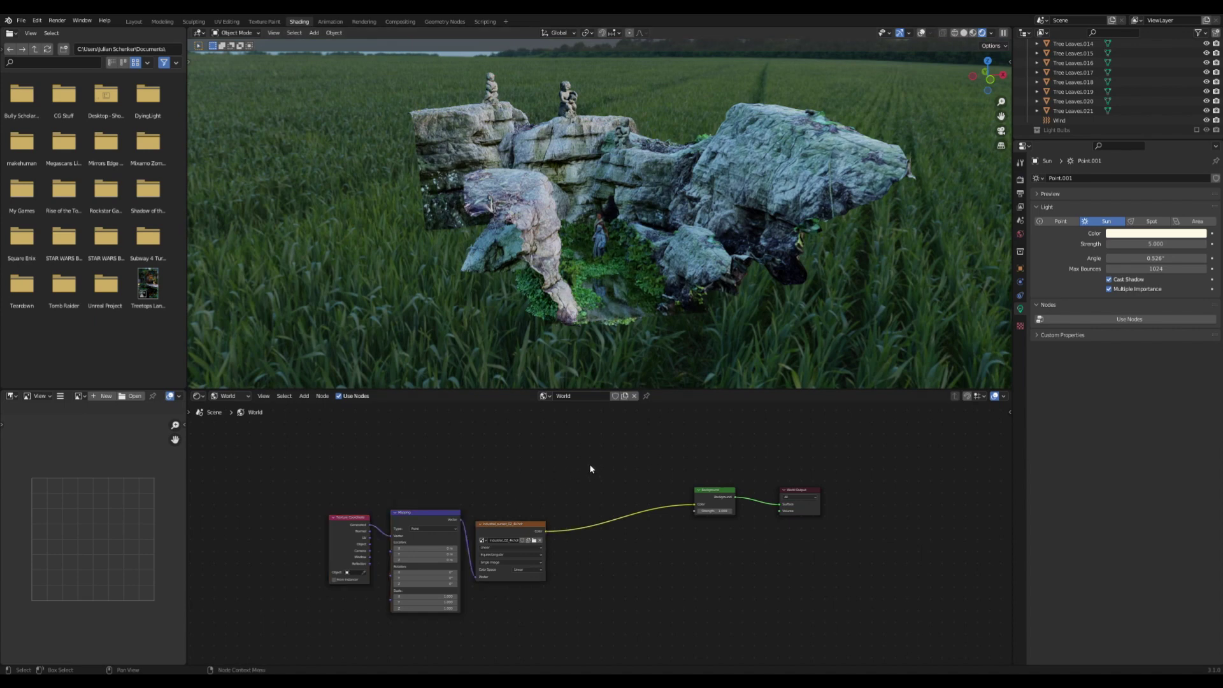
Add a MixRGB node on the link between the Environment Texture and the Background node.
key("shift+a")
left_click(590, 465)
type("mix")
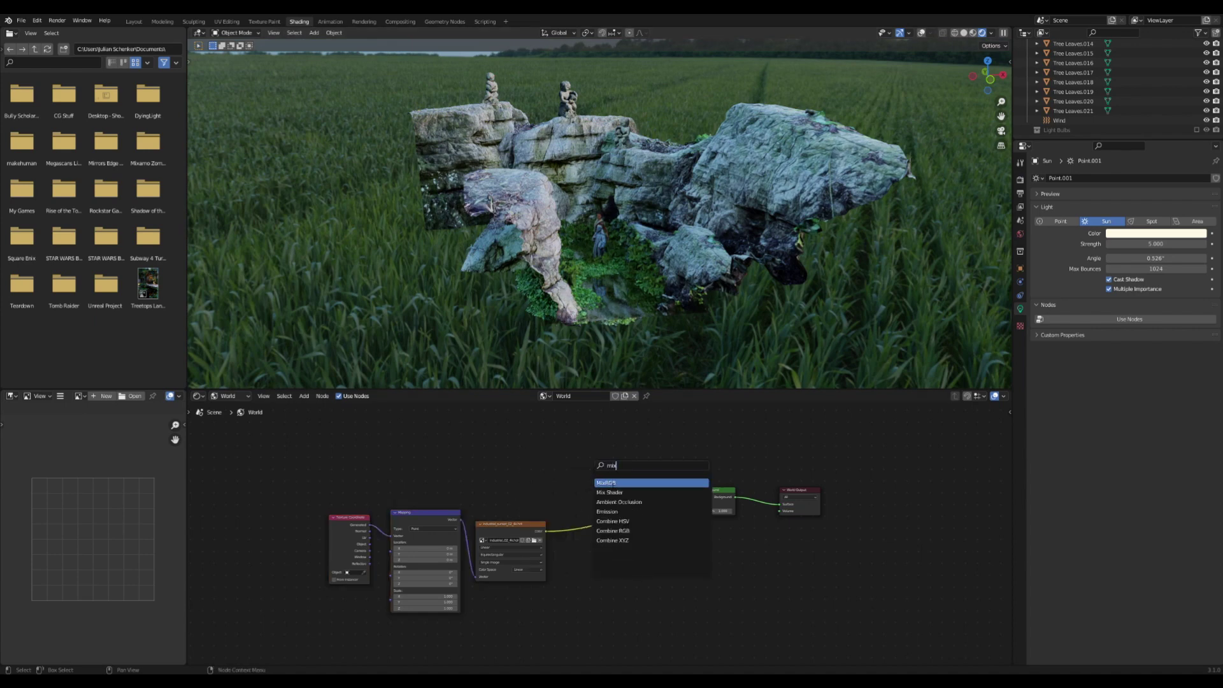
key("Return")
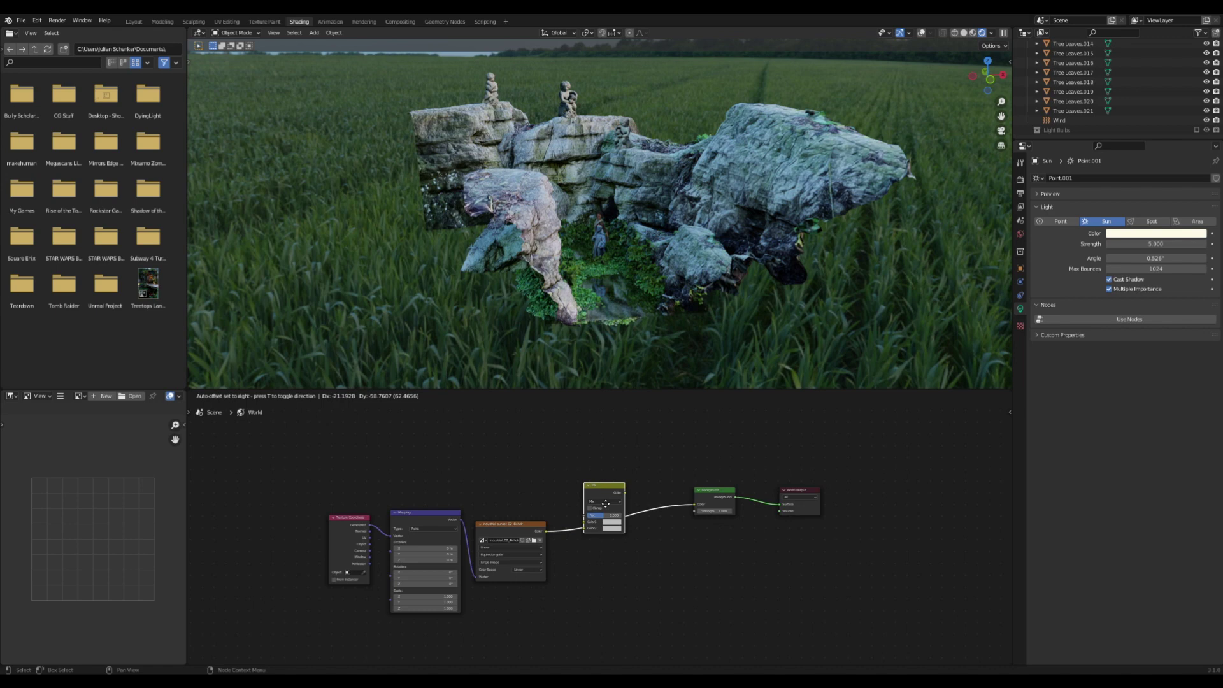
scroll(675, 468, "up", 3)
left_click(687, 466)
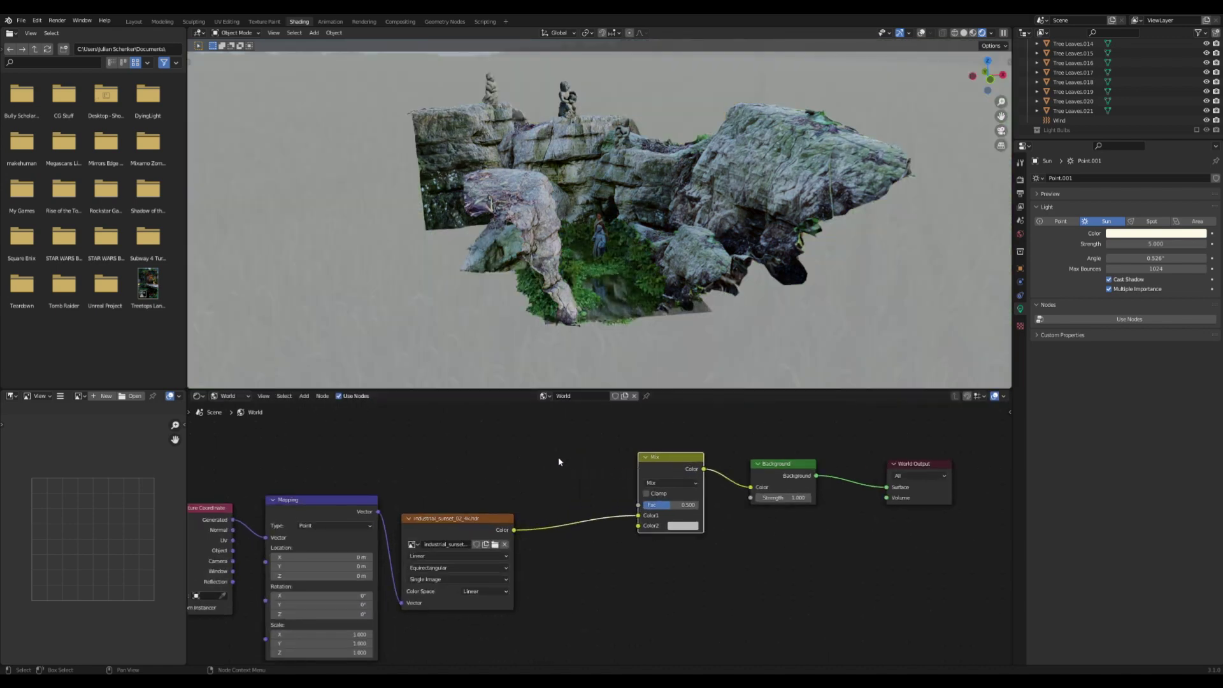
Duplicate the Texture Coordinate, Mapping and Environment Texture nodes, using river_walk_1_4k.hdr in the copy, and link its color to the Mix node's Color2.
middle_click_drag(560, 457, 572, 517)
scroll(573, 349, "down", 4)
middle_click_drag(580, 294, 582, 281)
middle_click_drag(459, 561, 512, 543)
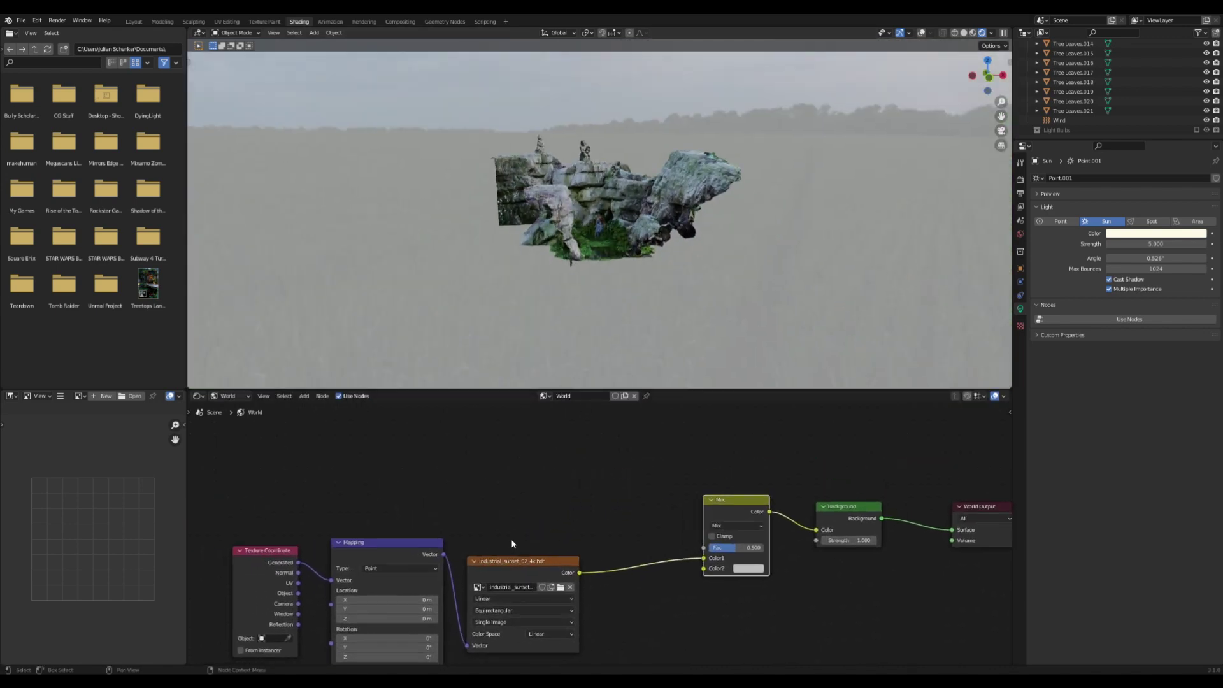
left_click_drag(527, 518, 188, 645)
key("shift+d")
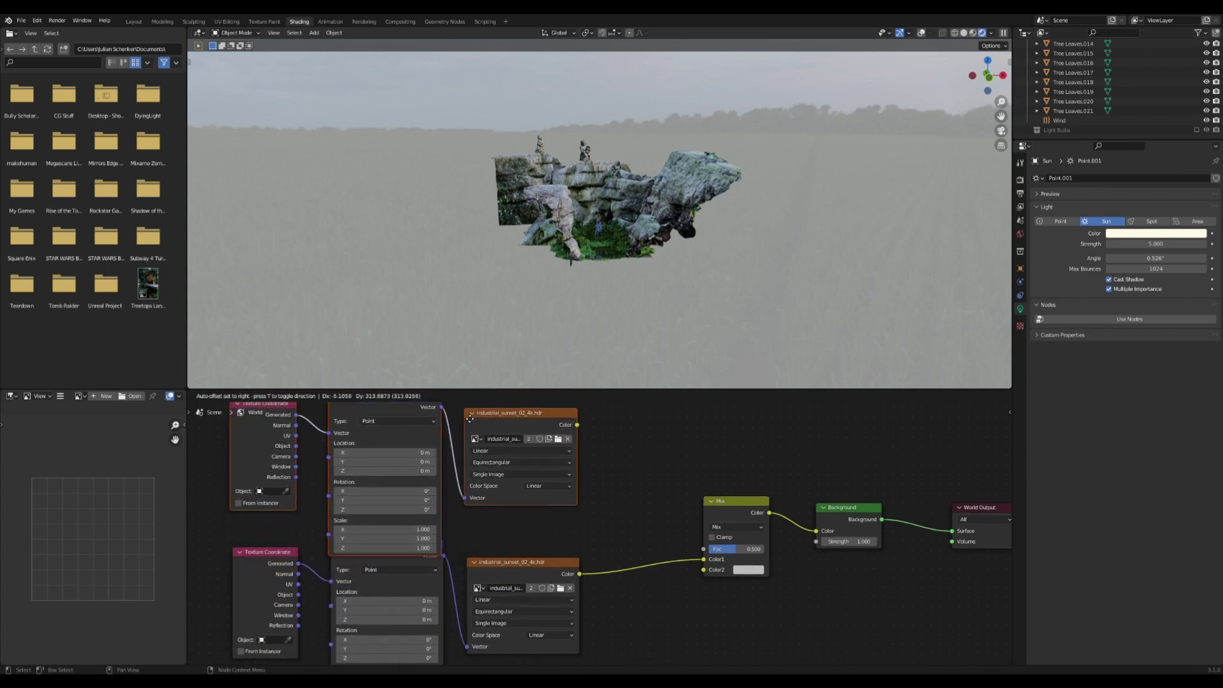
left_click(505, 438)
left_click_drag(577, 414, 703, 616)
middle_click_drag(540, 526, 555, 548)
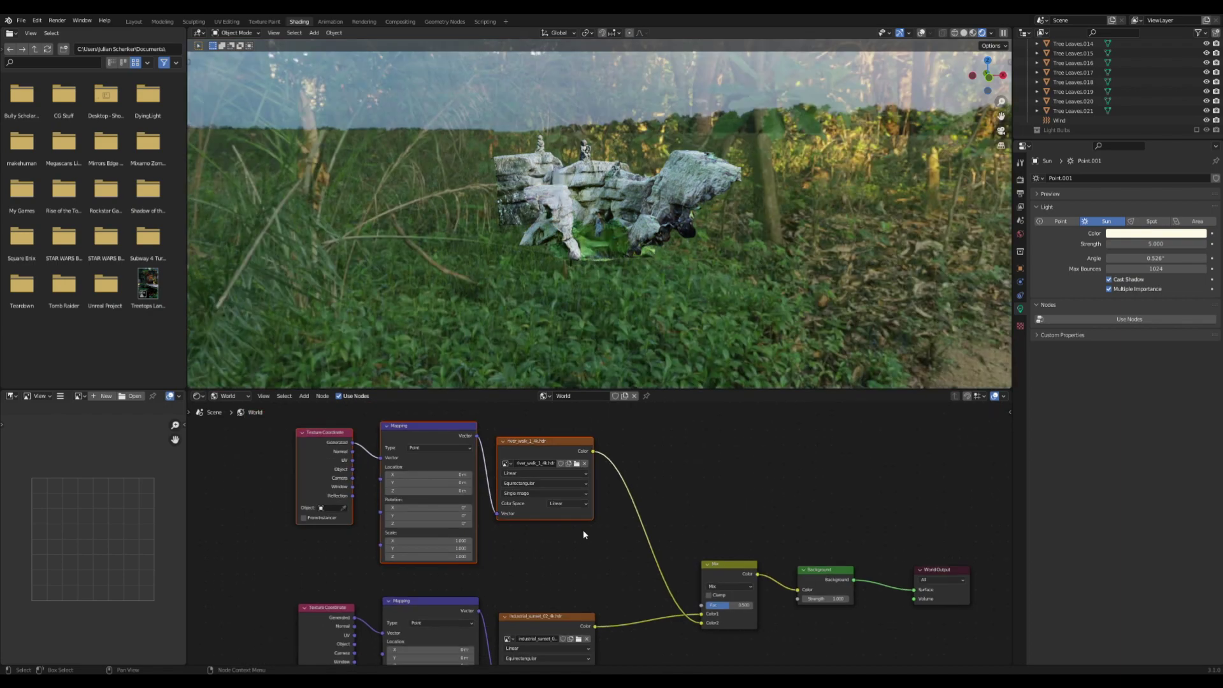
Preview the river_walk HDRI on its own, and restore the Background node as the world output.
left_click(552, 443, "ctrl+shift")
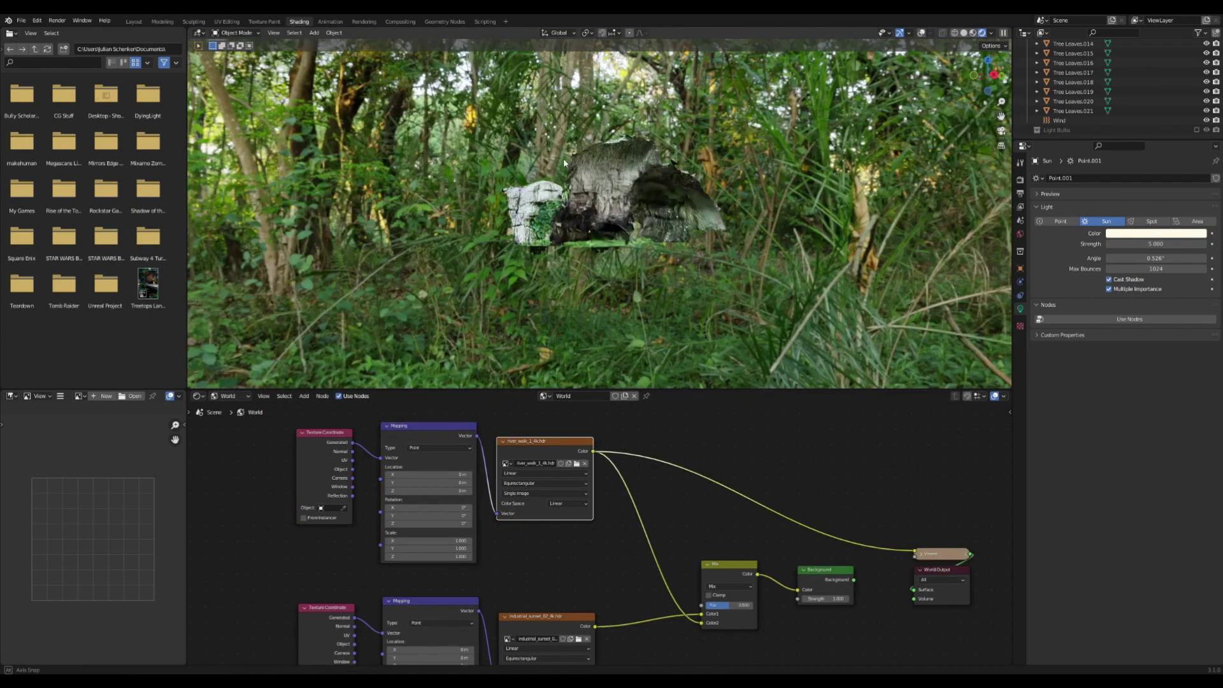
scroll(618, 616, "down", 1)
left_click(789, 576, "ctrl+shift")
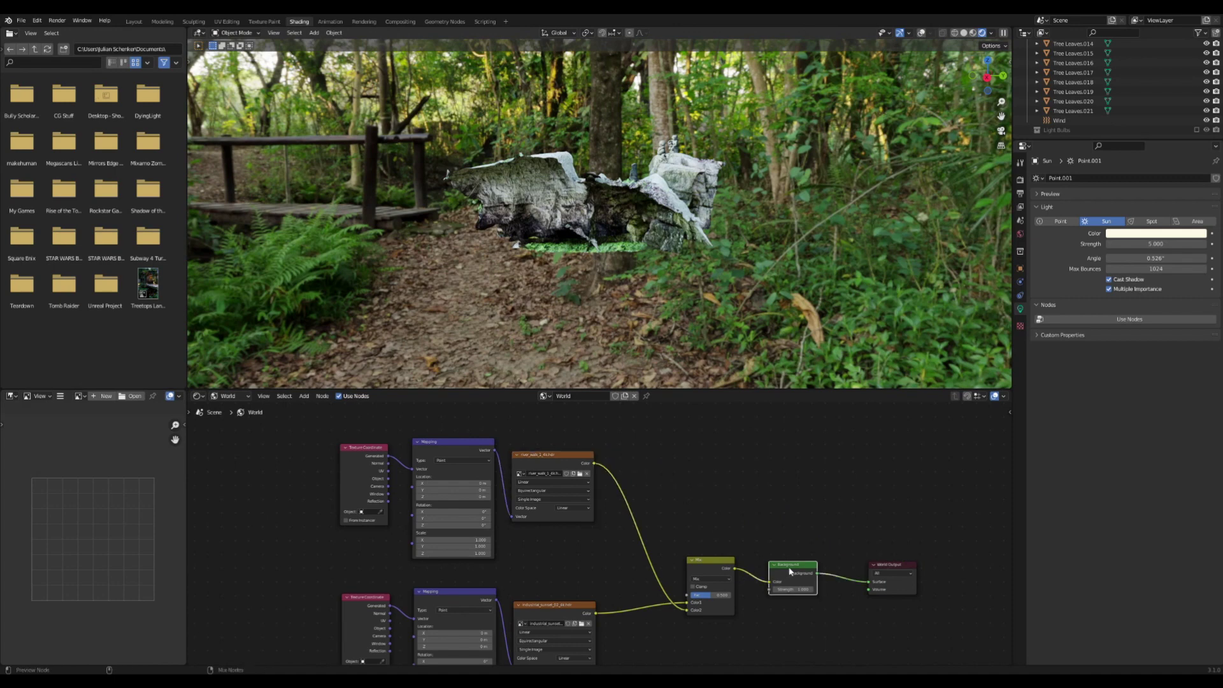
Select both HDRI texture node groups and move them down to free space above them.
left_click_drag(621, 430, 235, 665)
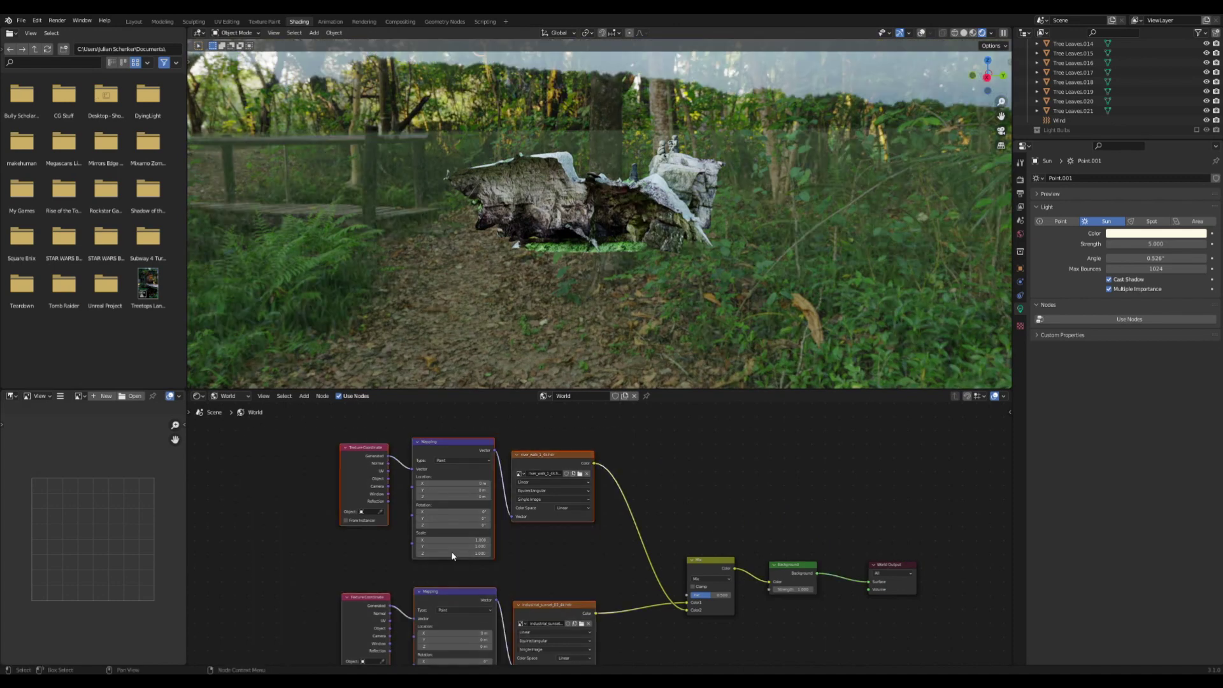
key("g")
left_click(624, 555)
left_click(507, 490)
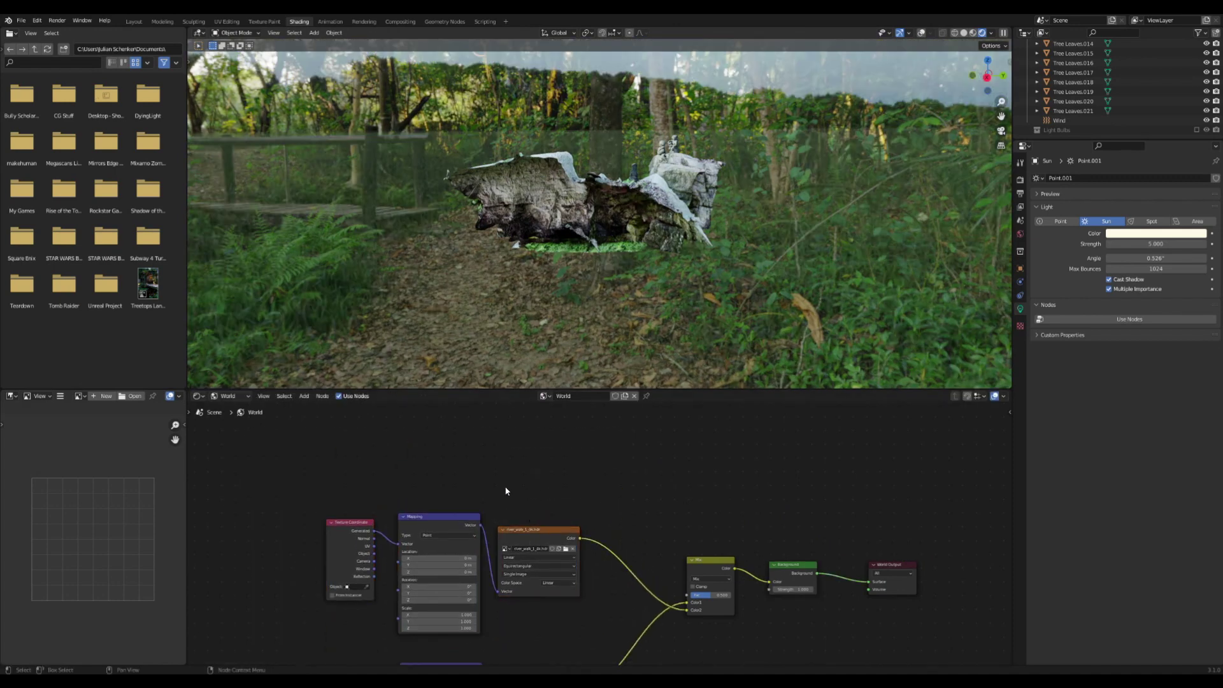
key("shift+a")
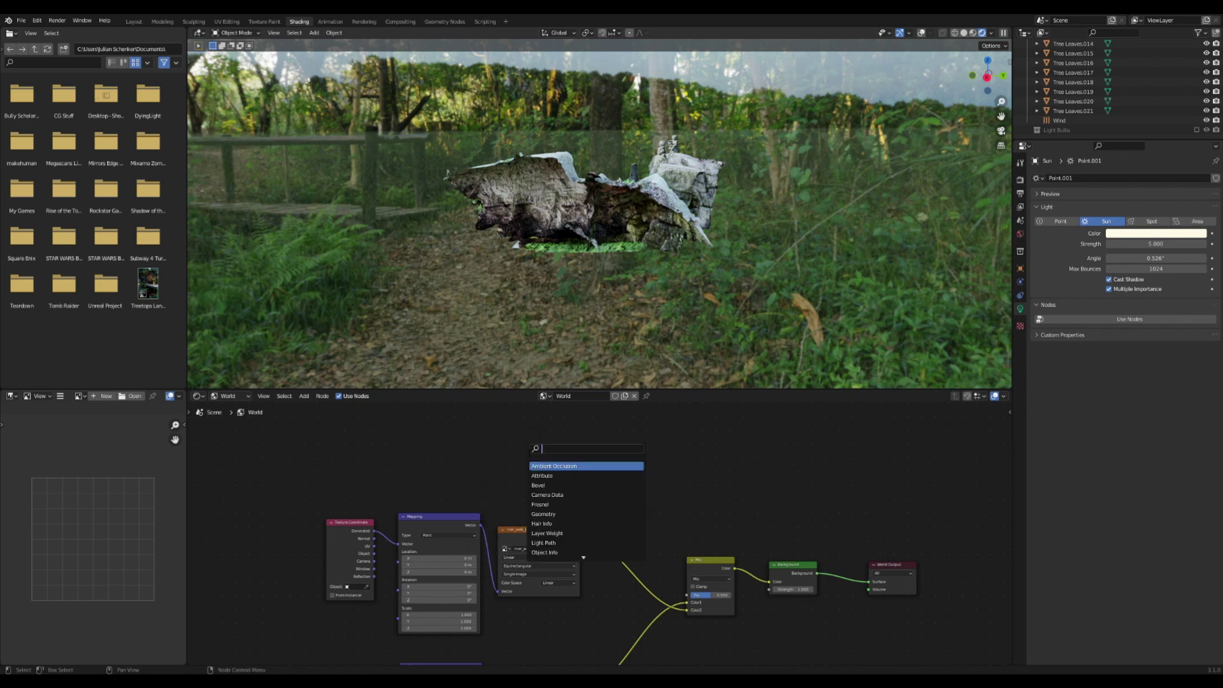
type("light")
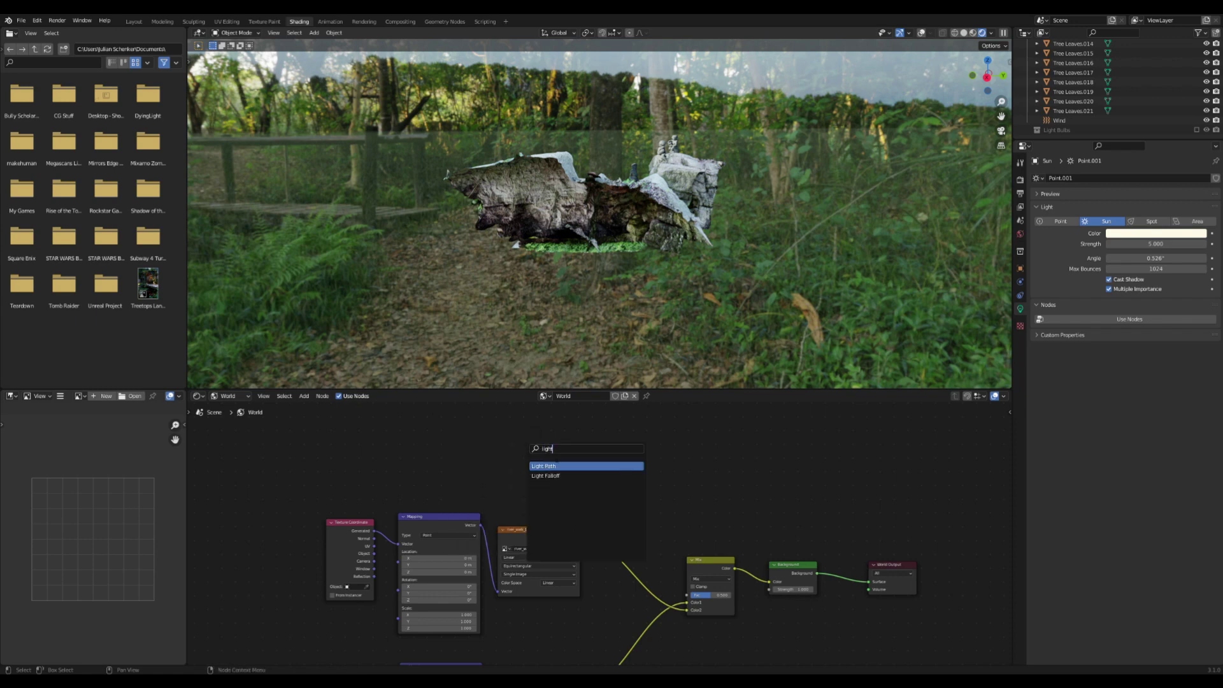
key("Escape")
Add a Light Path node and place it above the river_walk Environment Texture node.
key("shift+a")
mouse_move(542, 476)
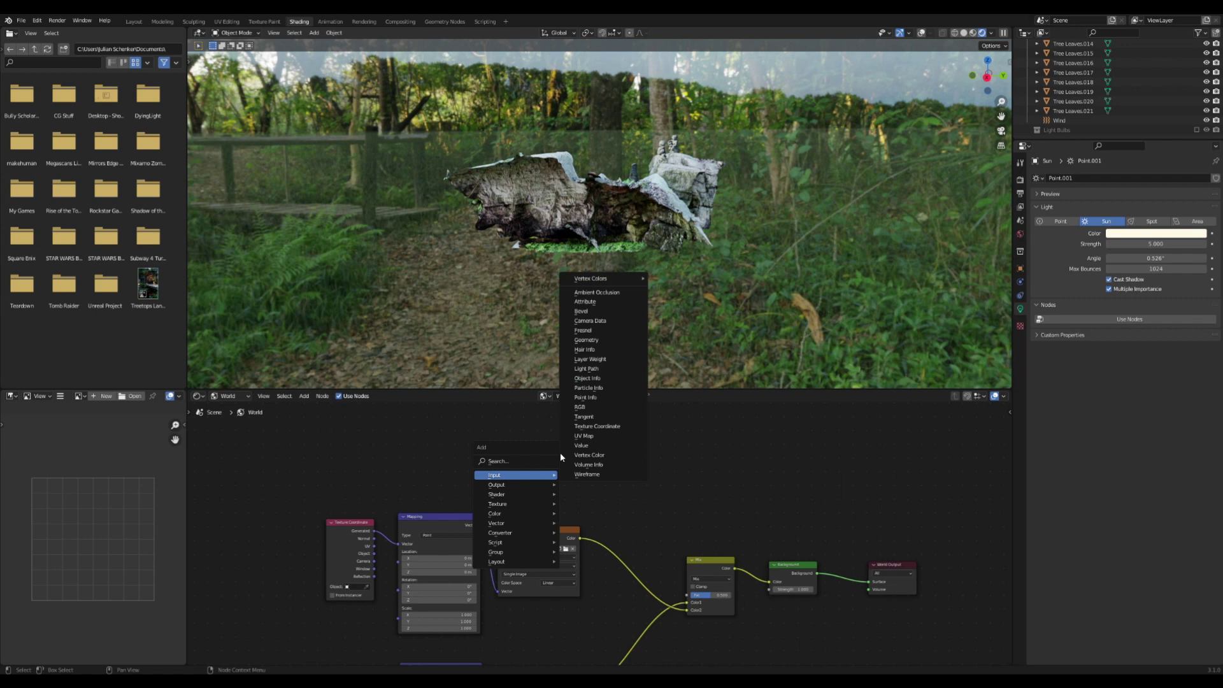
left_click(586, 369)
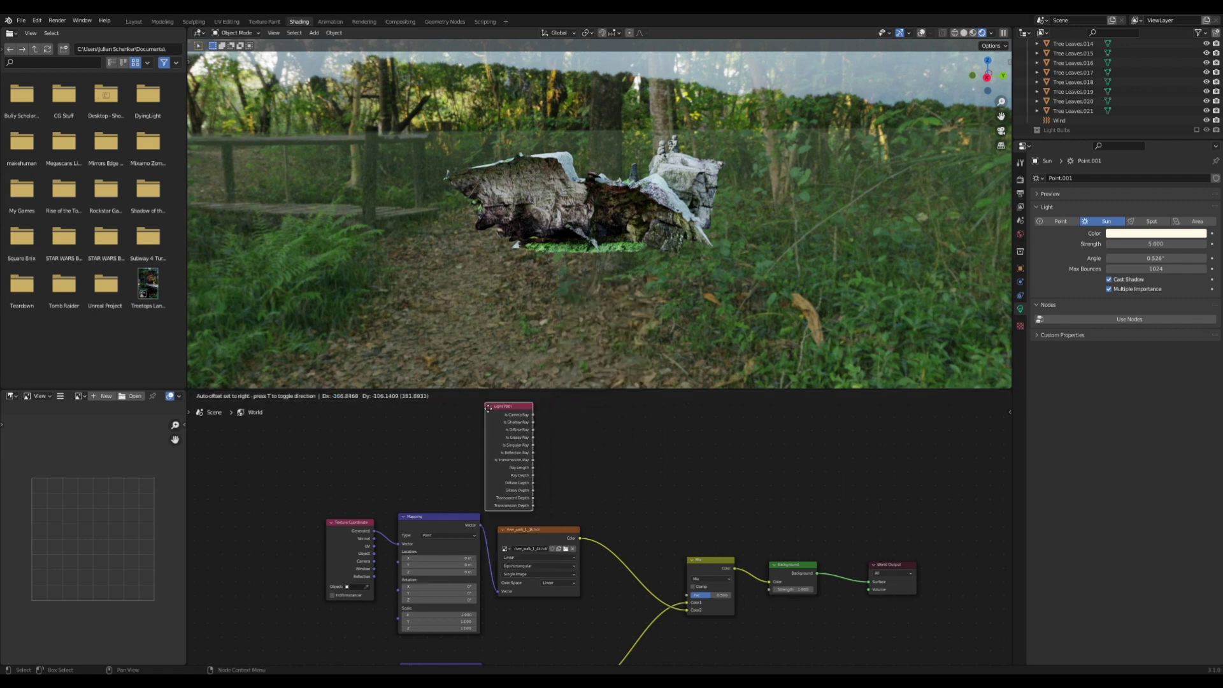
left_click(491, 417)
scroll(553, 462, "up", 3)
middle_click_drag(554, 463, 438, 480)
left_click_drag(381, 446, 428, 438)
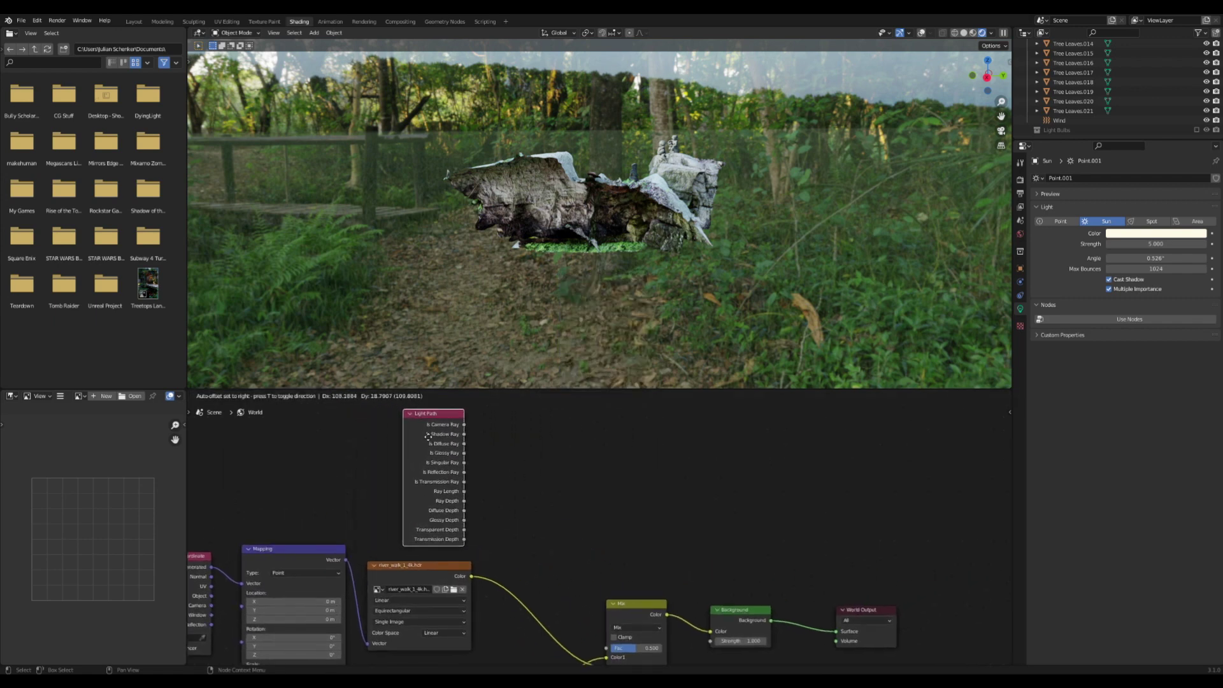
left_click(428, 437)
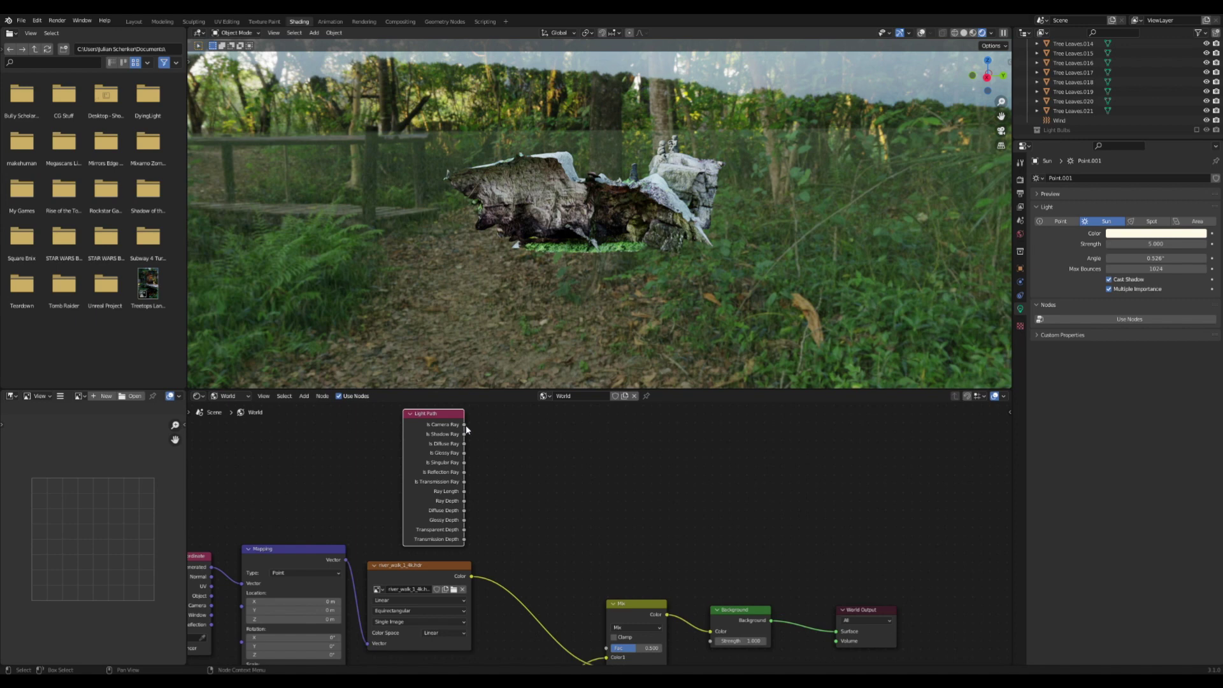
Connect the Light Path node's Is Camera Ray output to the Mix node's Fac input and view the result around the scene.
left_click_drag(465, 425, 605, 553)
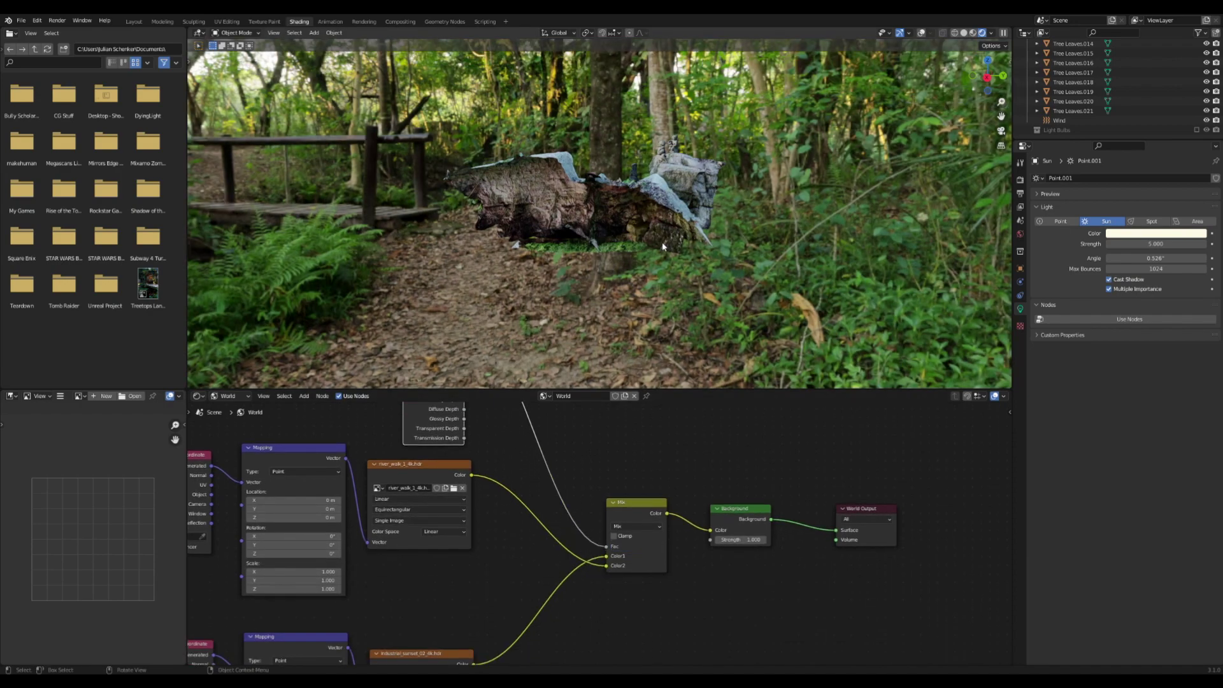
middle_click_drag(663, 247, 810, 267)
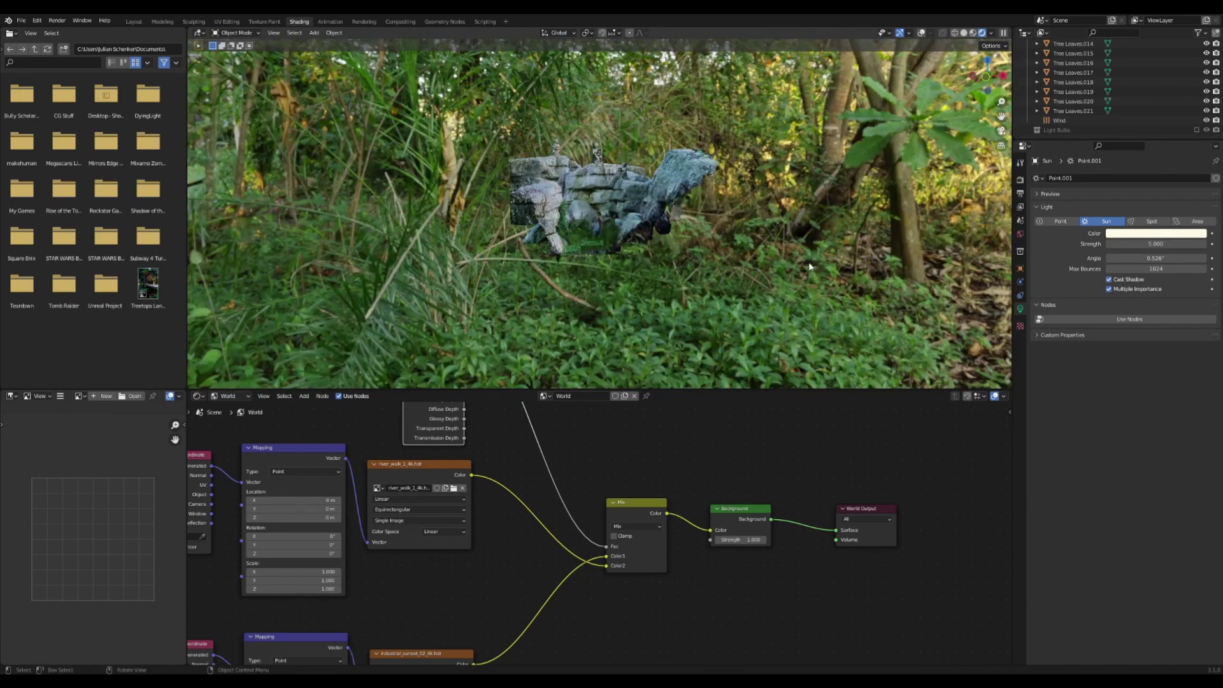
scroll(810, 267, "up", 3)
Preview the river_walk and industrial_sunset HDRIs separately around the scene, and return to the mixed Background output.
left_click(411, 472, "ctrl+shift")
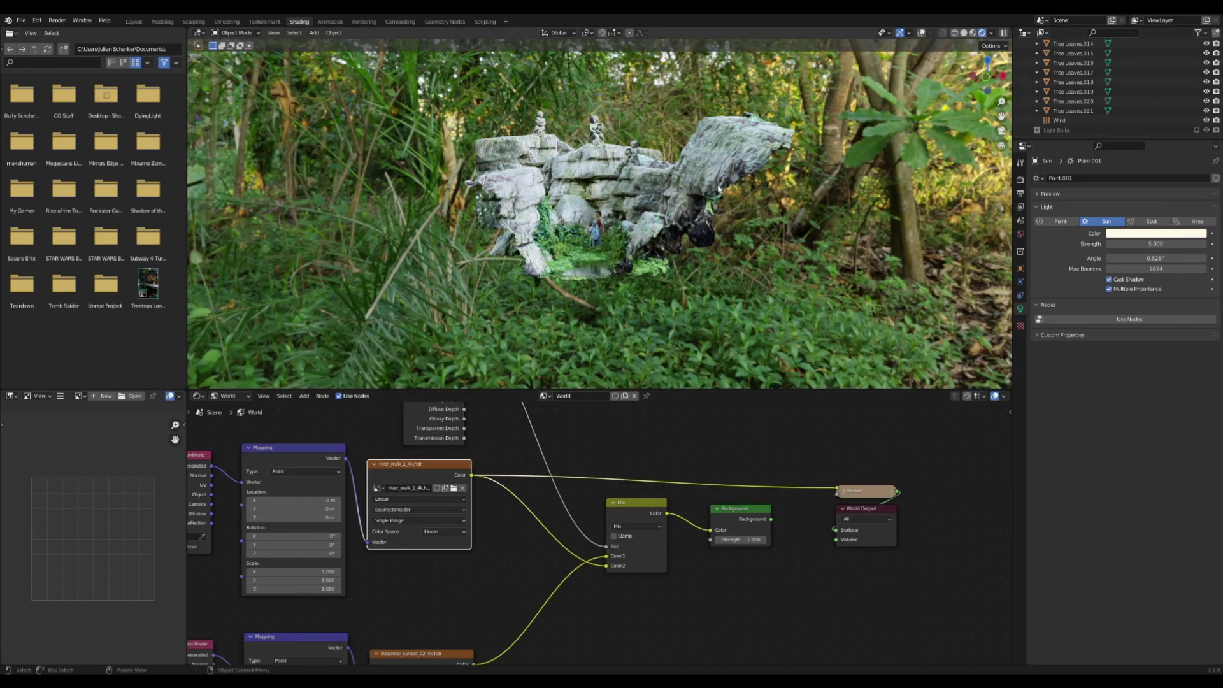
middle_click_drag(718, 189, 436, 133)
scroll(440, 136, "down", 2)
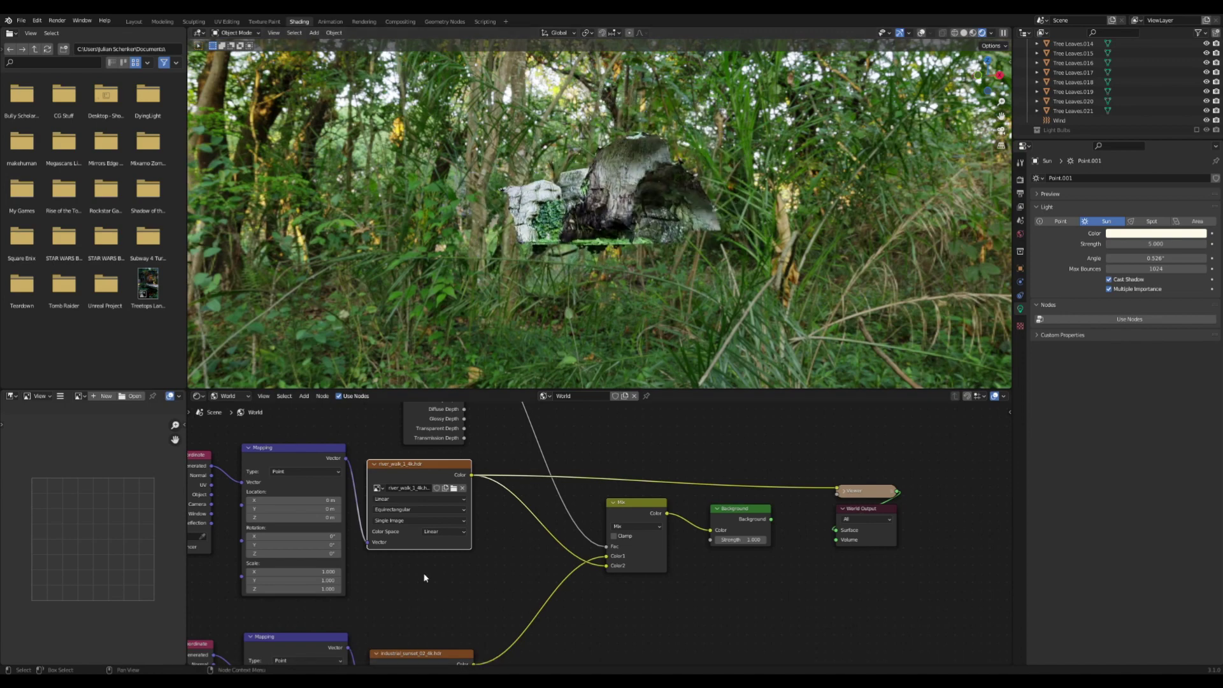
middle_click_drag(424, 578, 441, 468)
left_click(461, 562, "ctrl+shift")
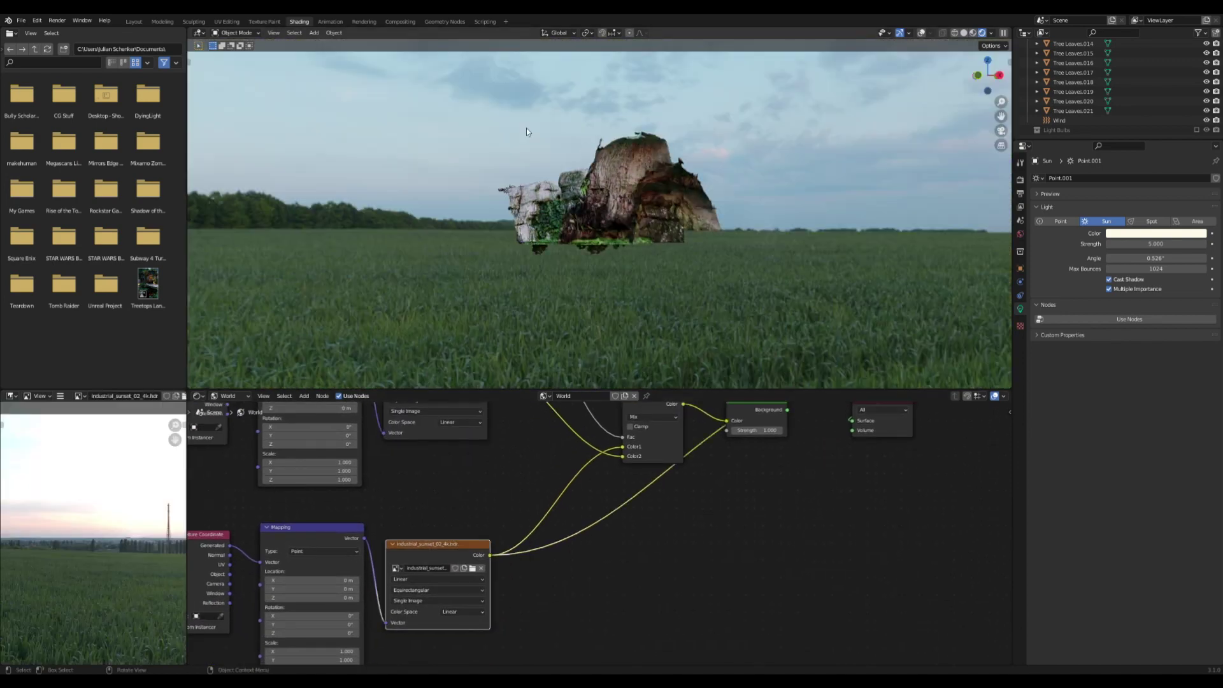
middle_click_drag(620, 476, 605, 559)
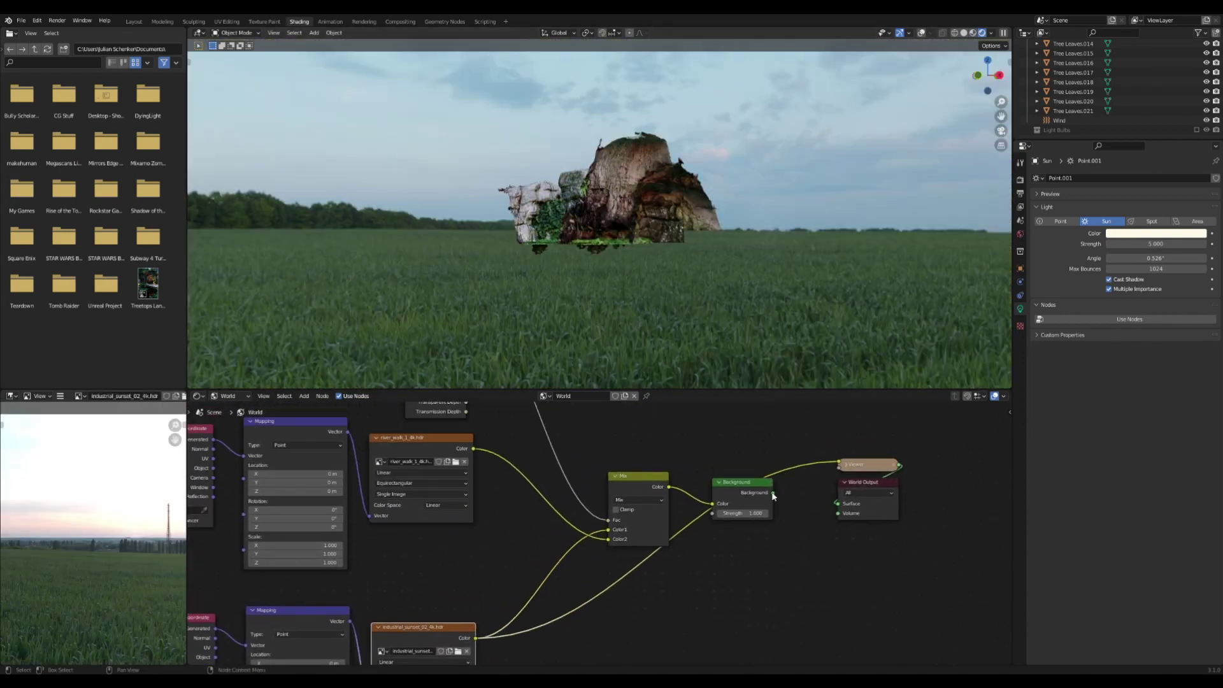
left_click(750, 486, "ctrl+shift")
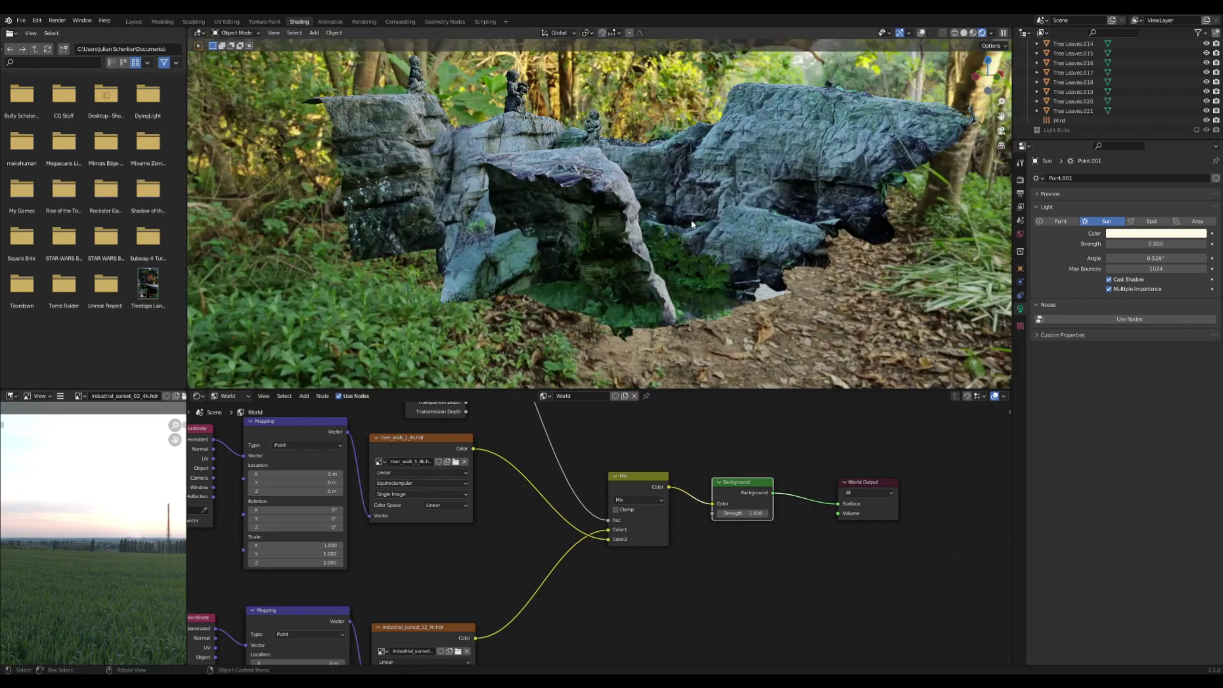
Swap the two HDRIs between the Mix node's Color1 and Color2 inputs, and compare each HDRI's preview with the mixed output.
left_click_drag(608, 530, 609, 540)
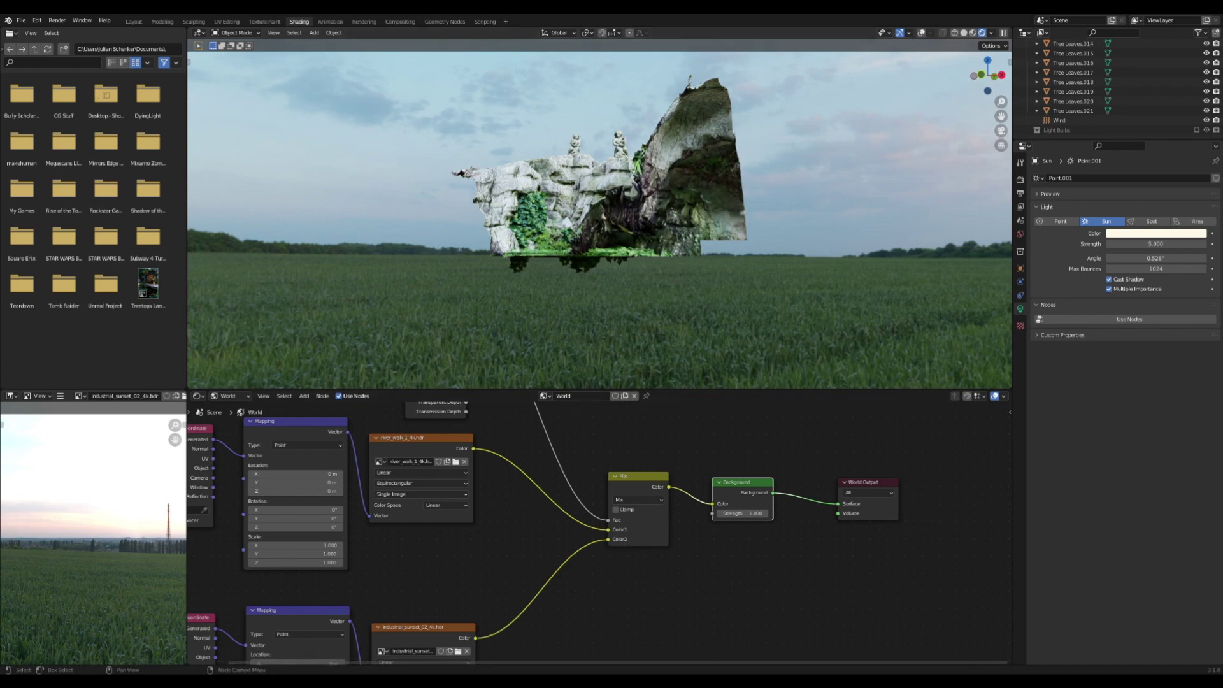
left_click(423, 638, "ctrl+shift")
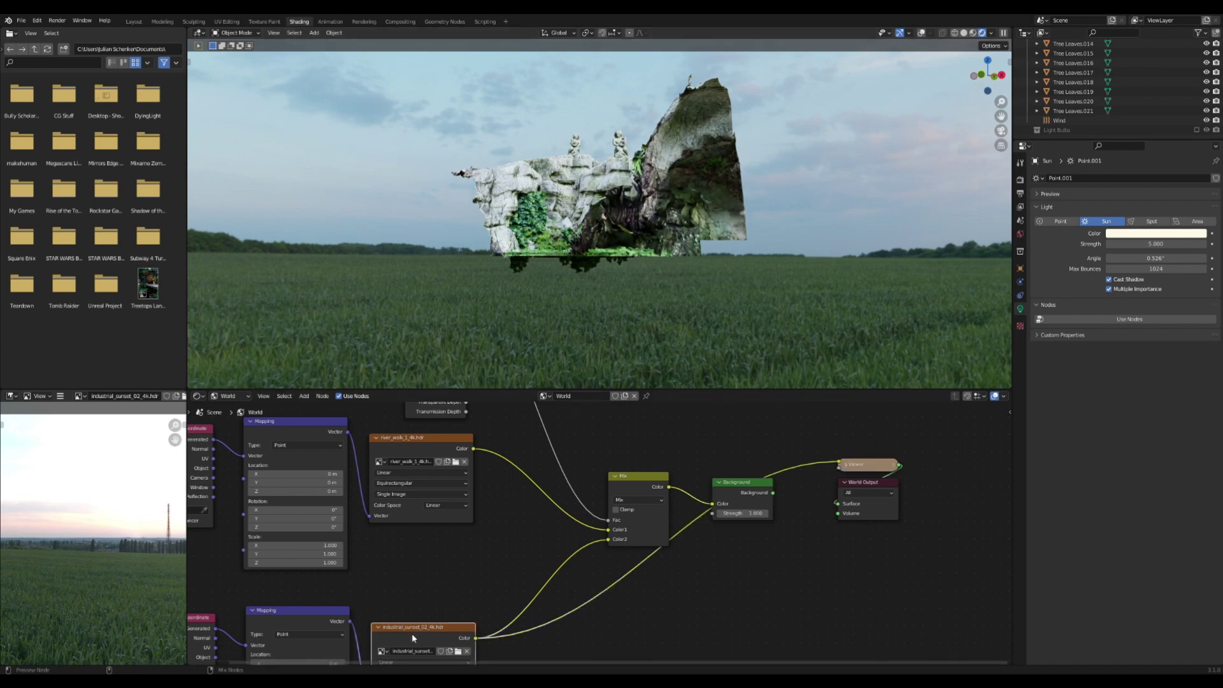
left_click(427, 445, "ctrl+shift")
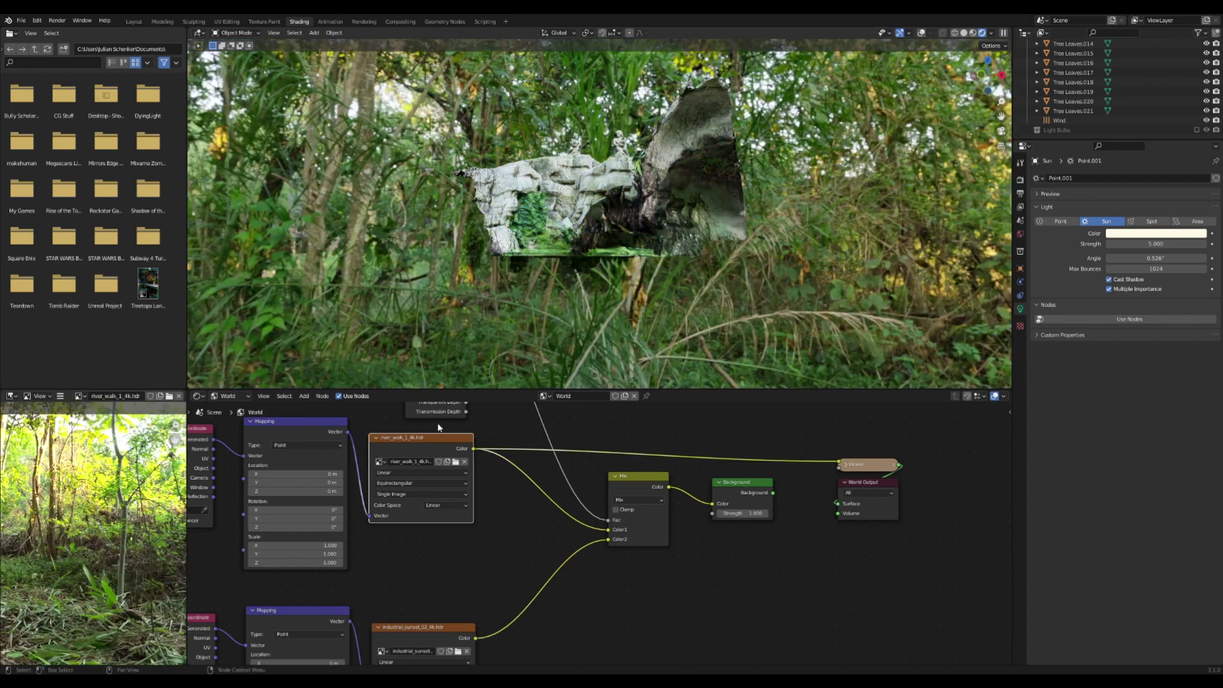
left_click(758, 488, "ctrl+shift")
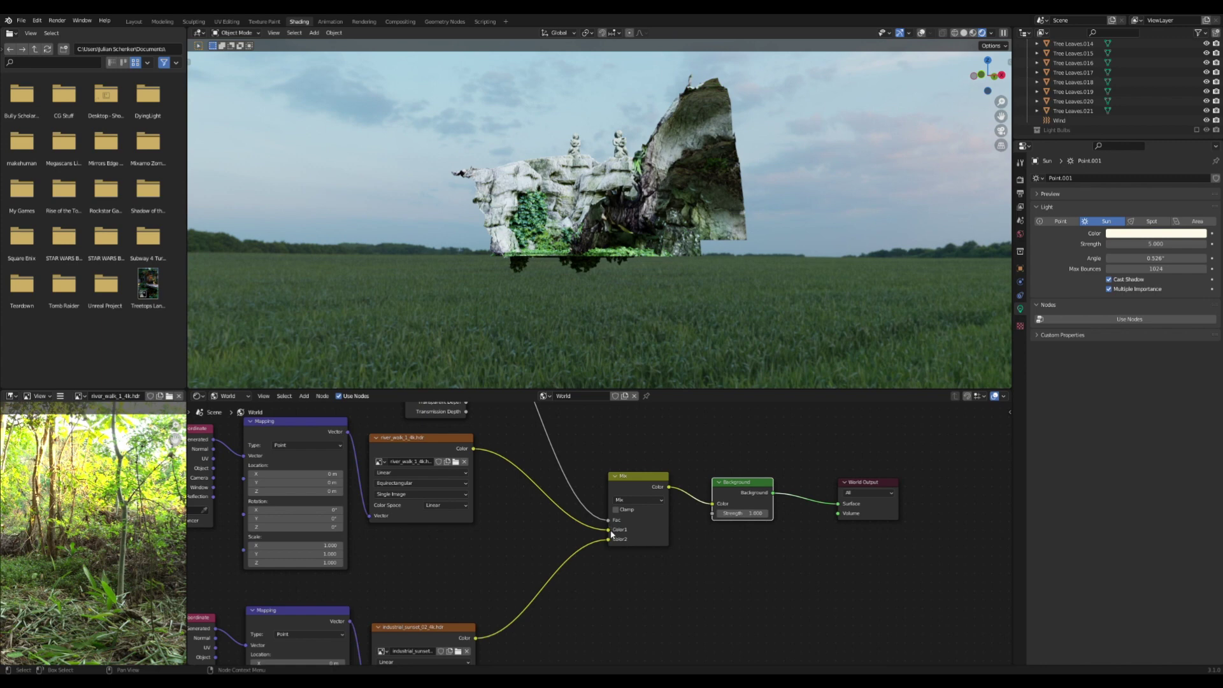
Try disconnecting the river_walk HDRI from the Mix node and setting Color1 to black.
left_click_drag(610, 529, 592, 537)
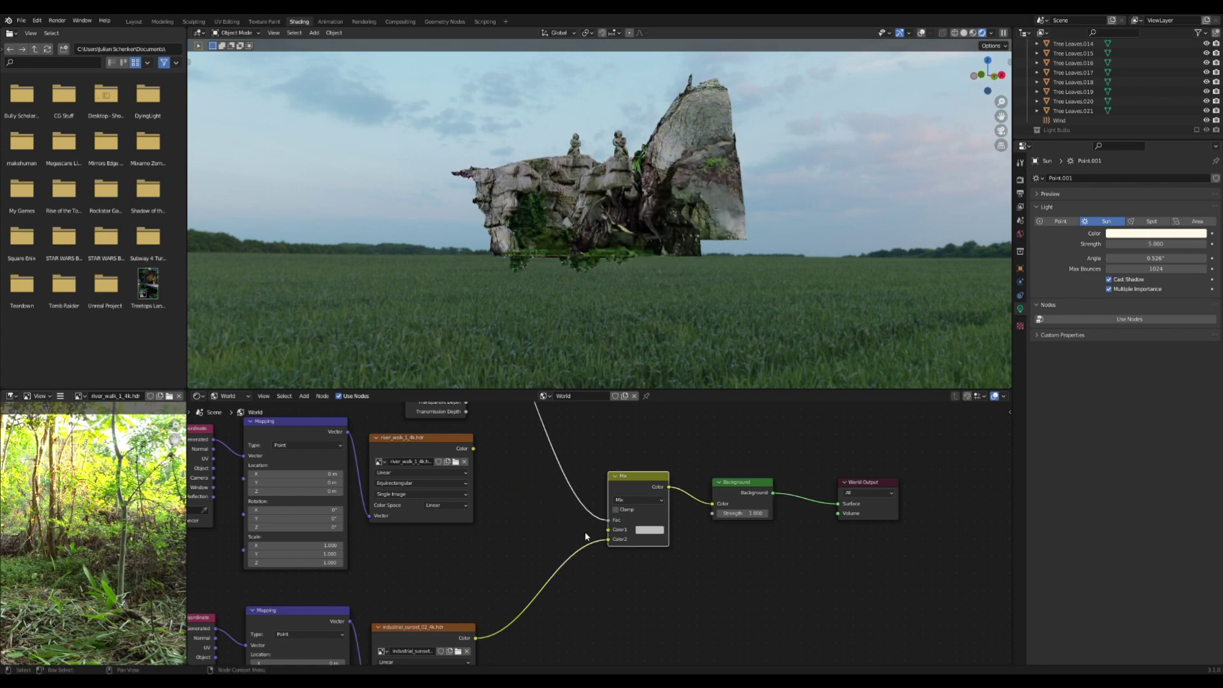
left_click(650, 529)
left_click_drag(709, 453, 711, 473)
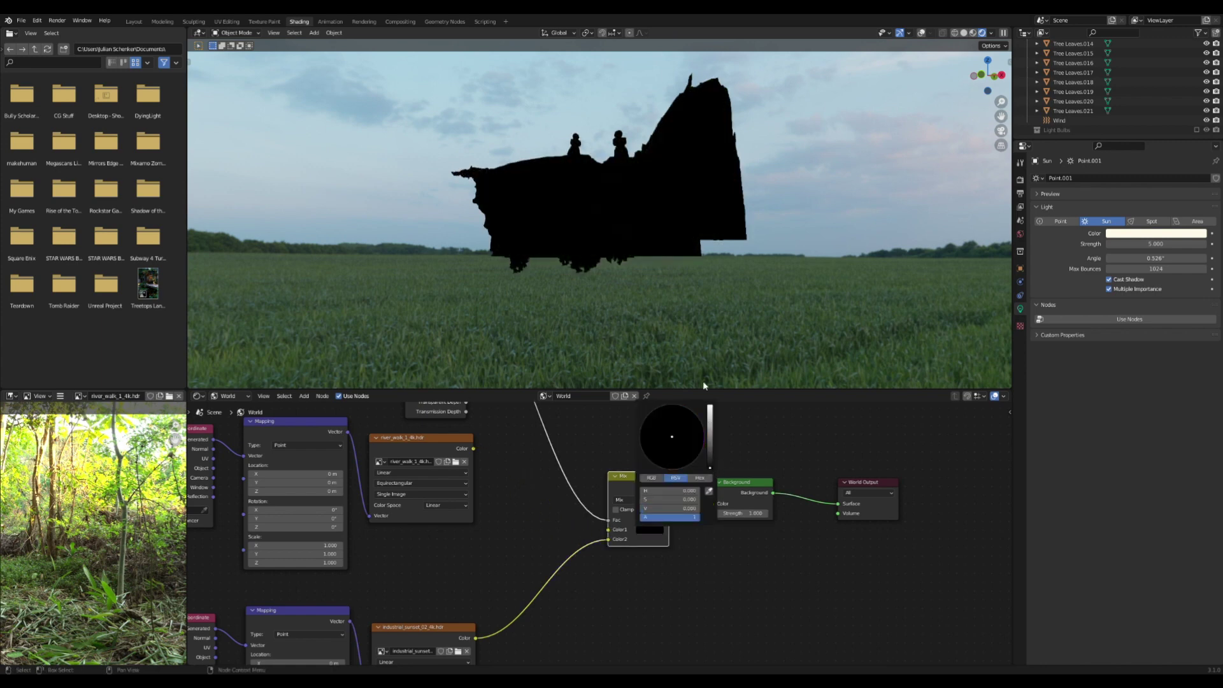
middle_click_drag(665, 287, 535, 182)
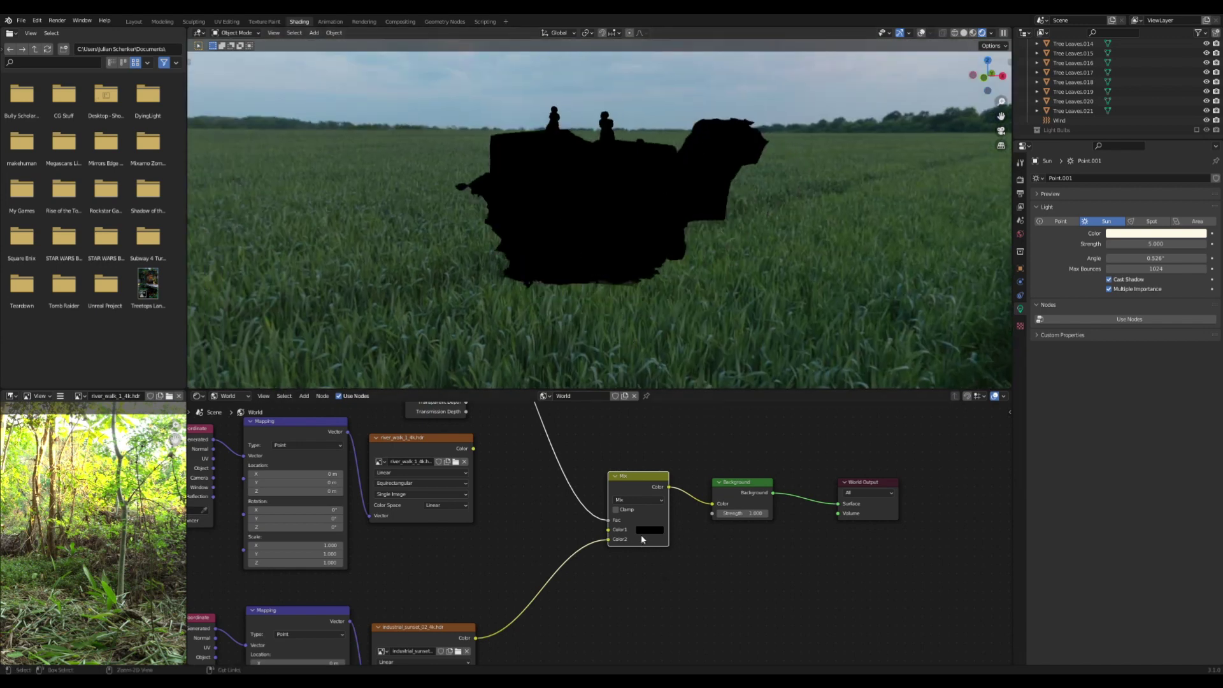
Undo the black Color1 setting and the removal of the river_walk link.
key("ctrl+z")
key("ctrl+z")
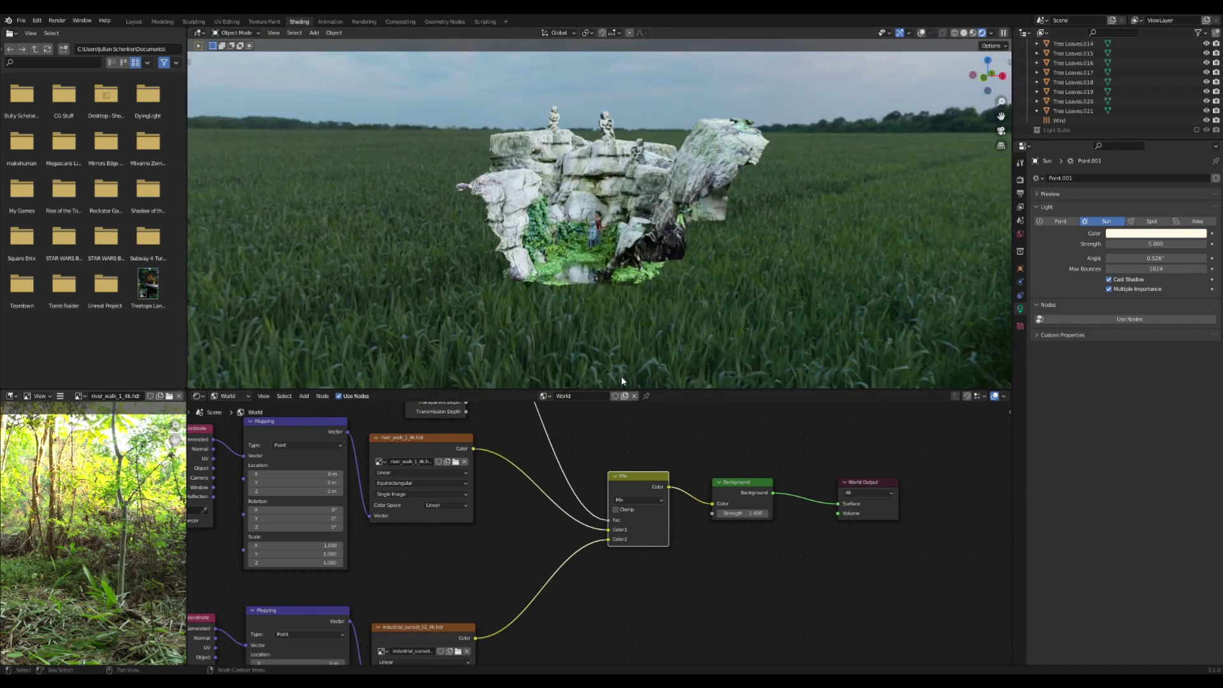
middle_click_drag(640, 306, 656, 302)
scroll(655, 306, "up", 3)
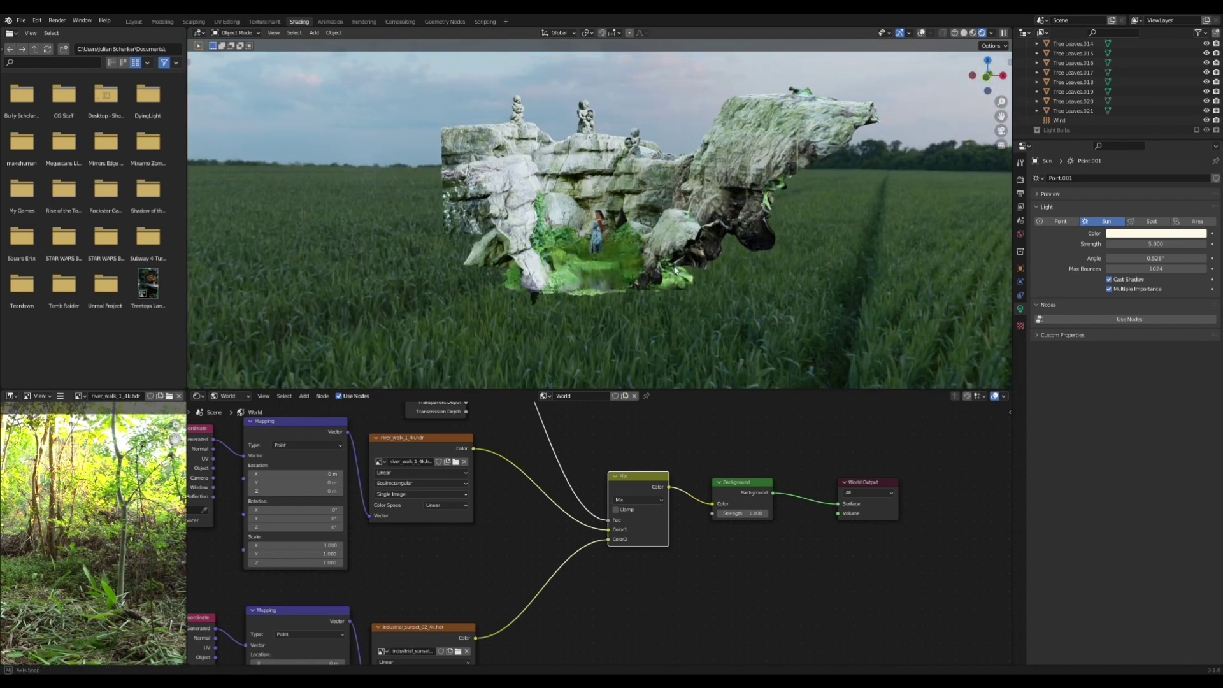
Set the render engine to Eevee and inspect the scene with the mixed world lighting.
left_click(1021, 181)
left_click(1128, 179)
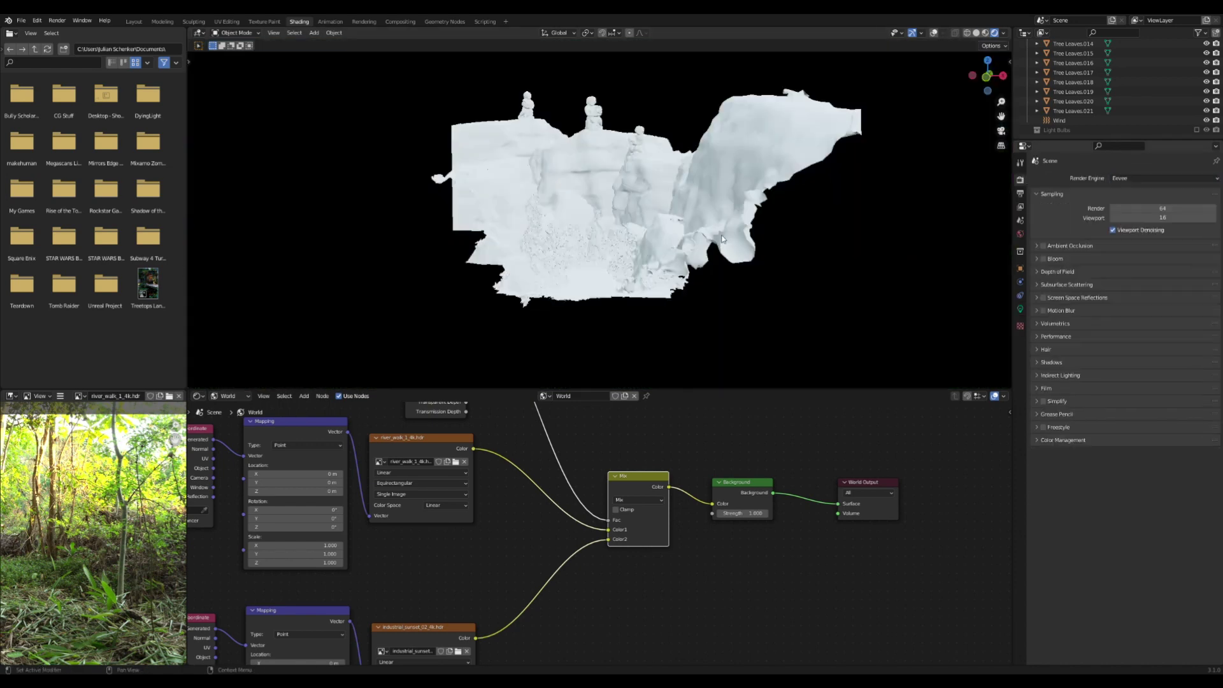
middle_click_drag(726, 231, 685, 257)
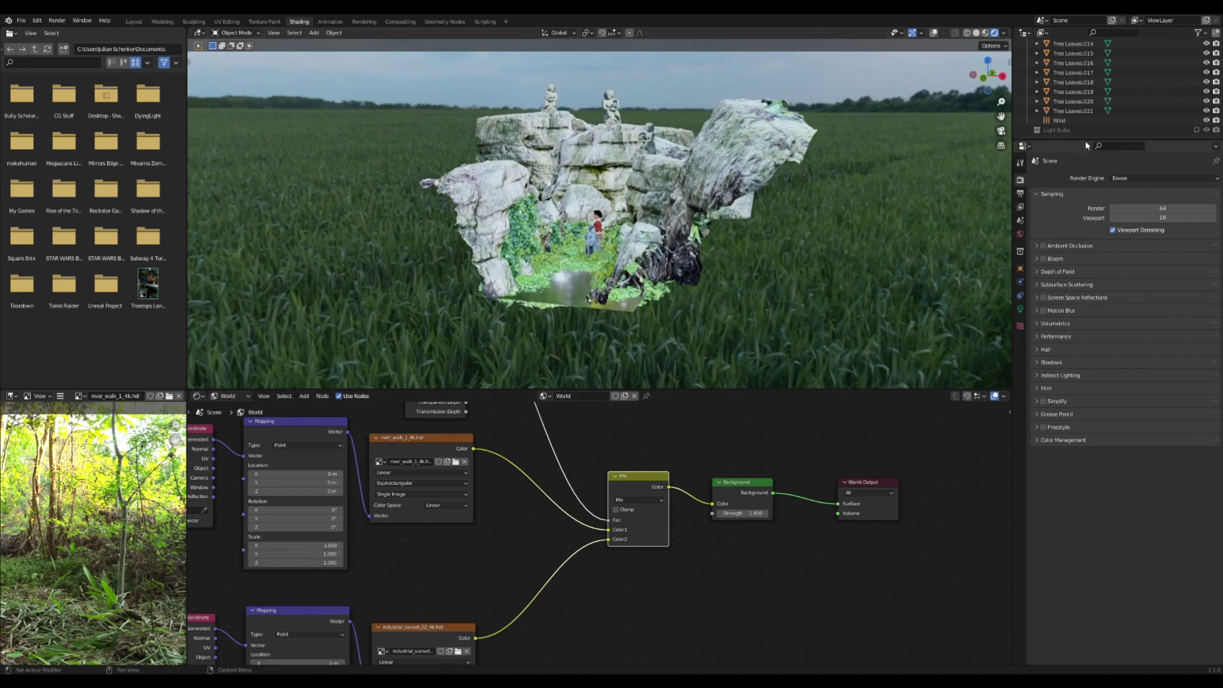
Make the Sun light visible in the viewport.
scroll(1078, 115, "up", 10)
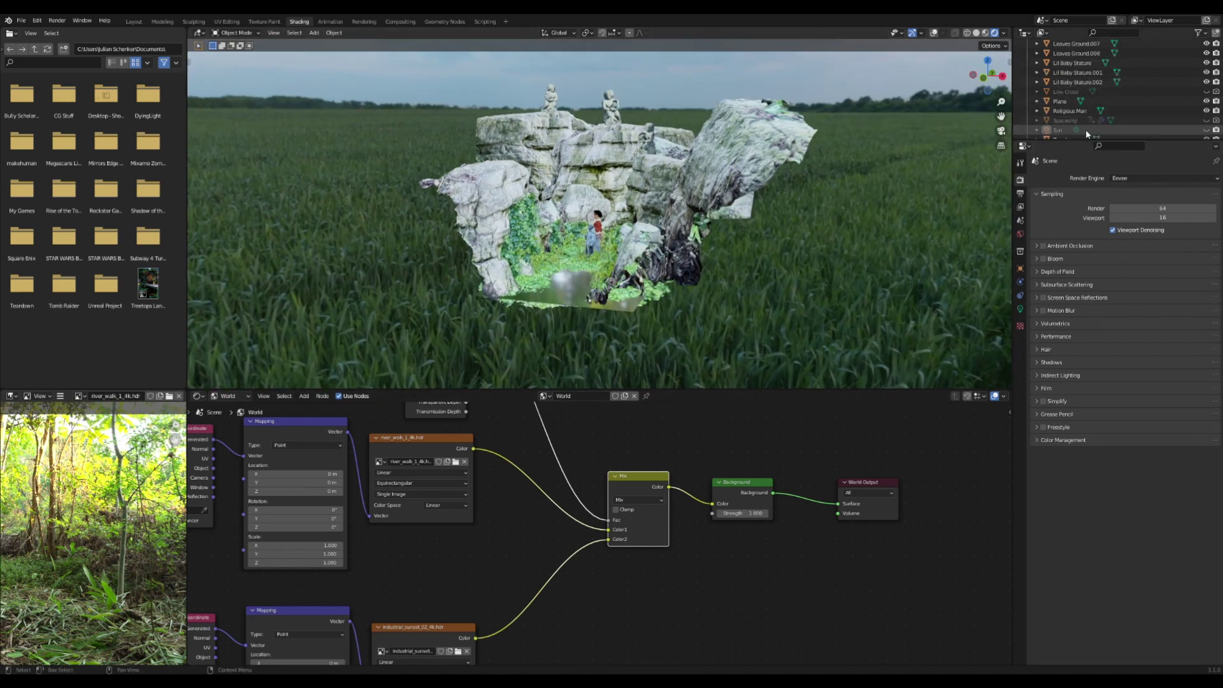
left_click(1206, 130)
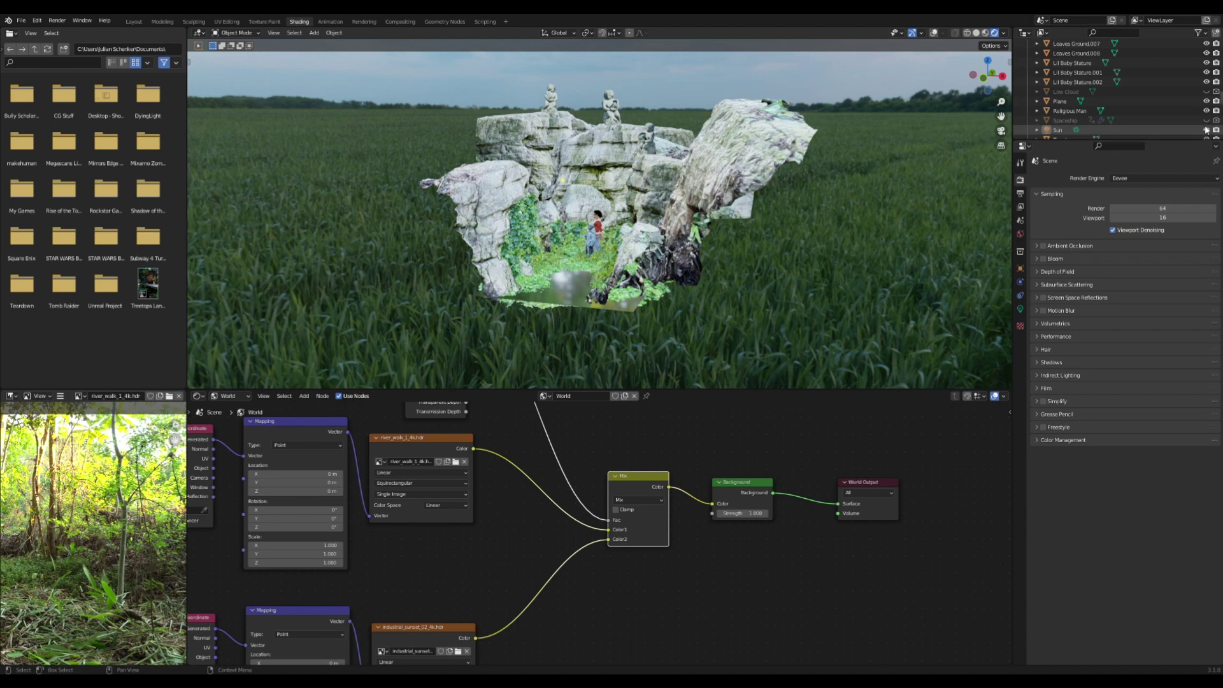
Disconnect the river_walk HDRI from the Mix node's Color1 input and darken Color1 to a deeper grey.
scroll(564, 207, "up", 1)
scroll(592, 534, "up", 1)
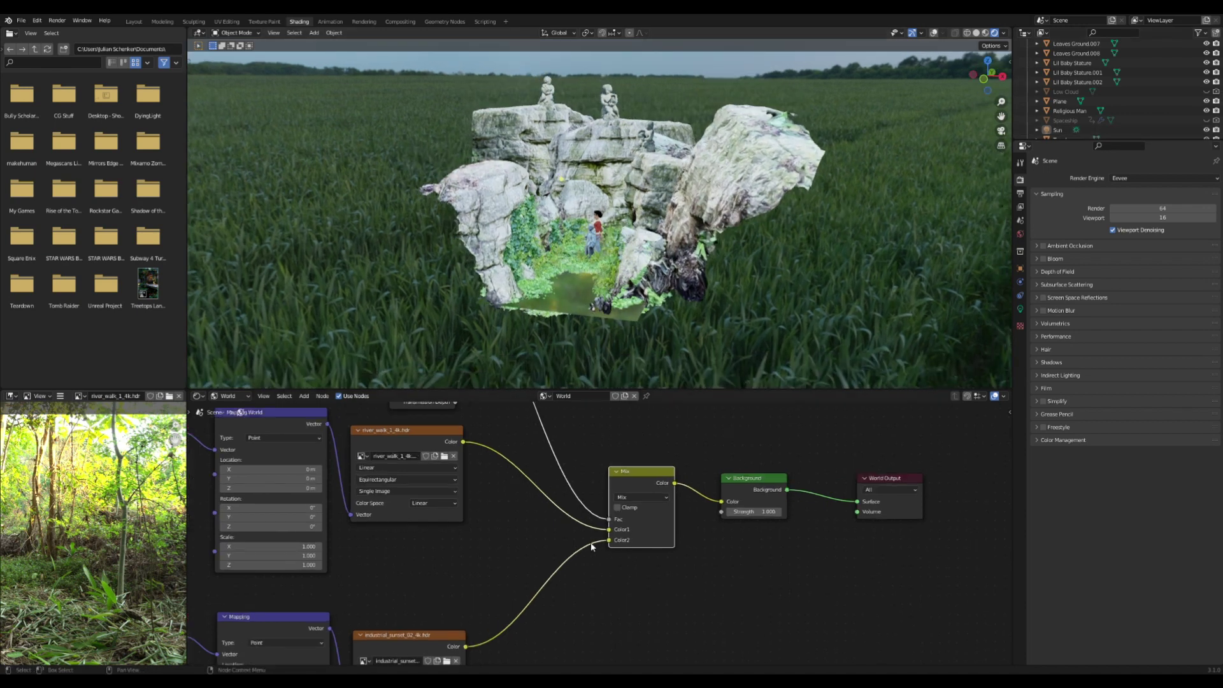
right_click_drag(608, 529, 584, 535, "ctrl")
middle_click_drag(631, 263, 622, 246)
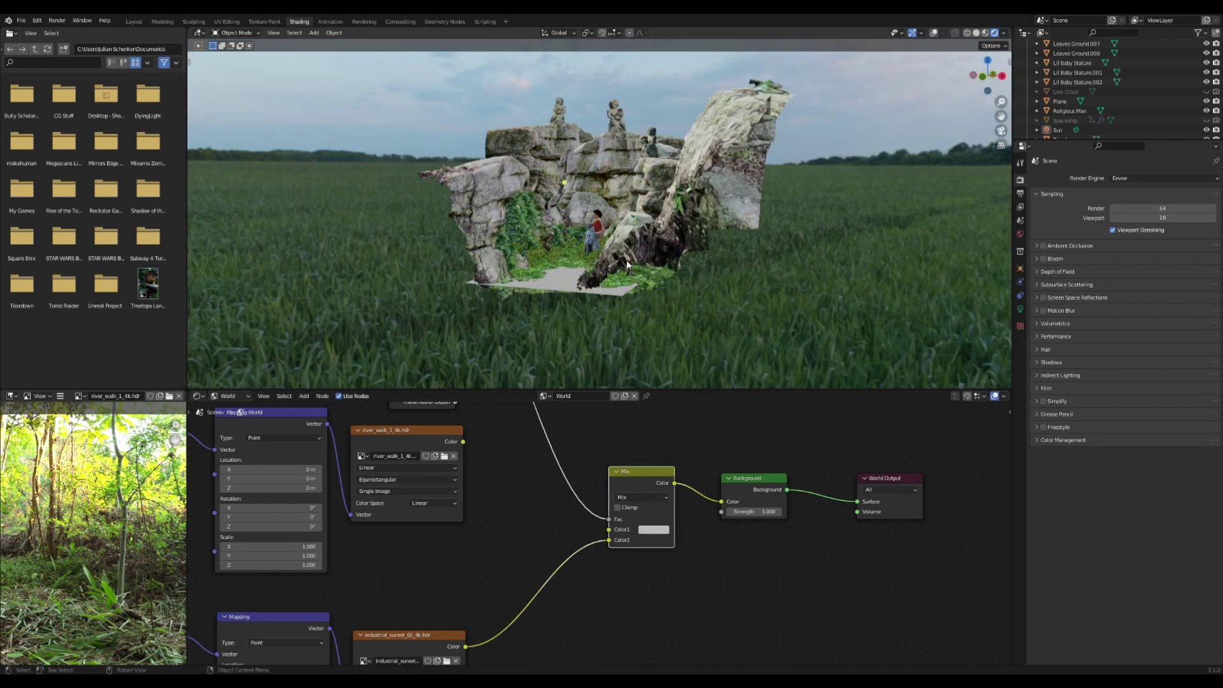
left_click(659, 532)
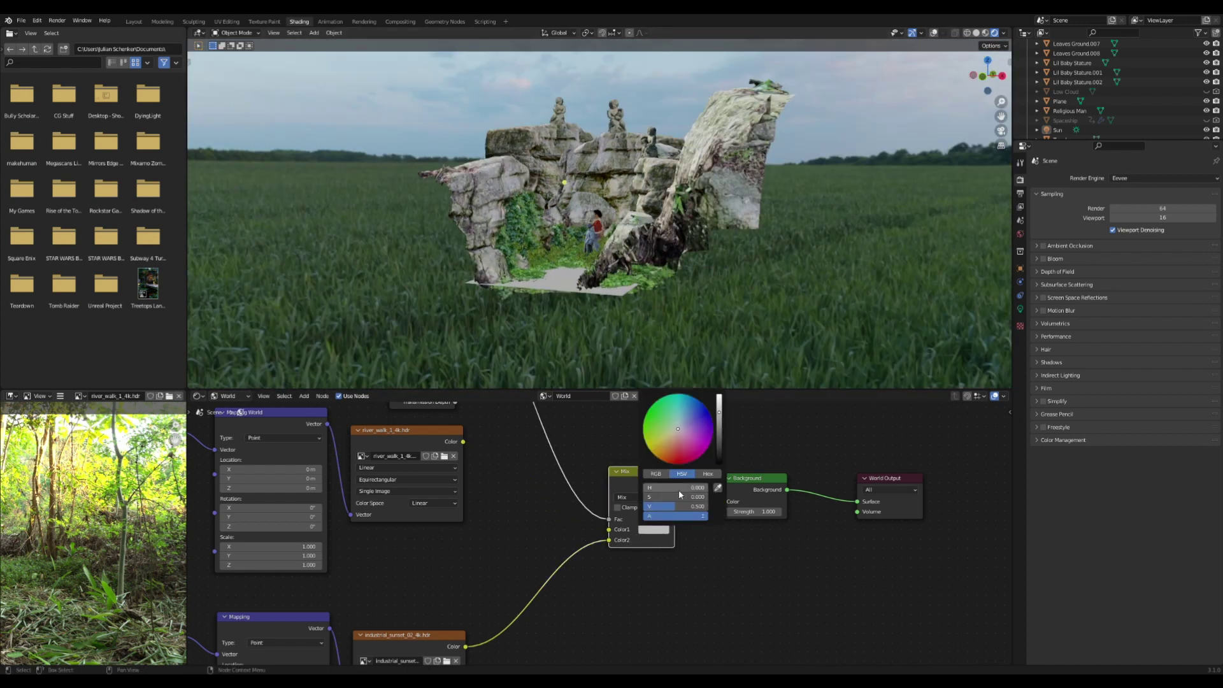
left_click_drag(718, 449, 719, 426)
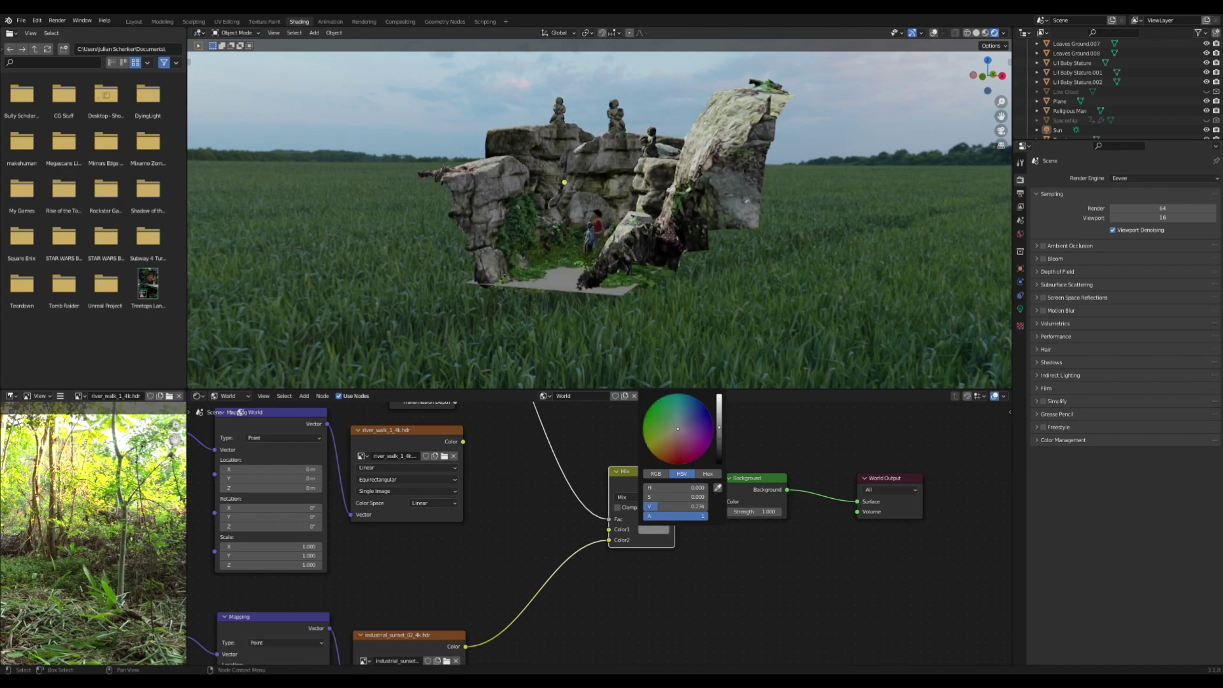
Inspect the scene lit by the Sun and grey Color1, through the camera and from outside the rock set.
left_click(1001, 132)
left_click(1000, 134)
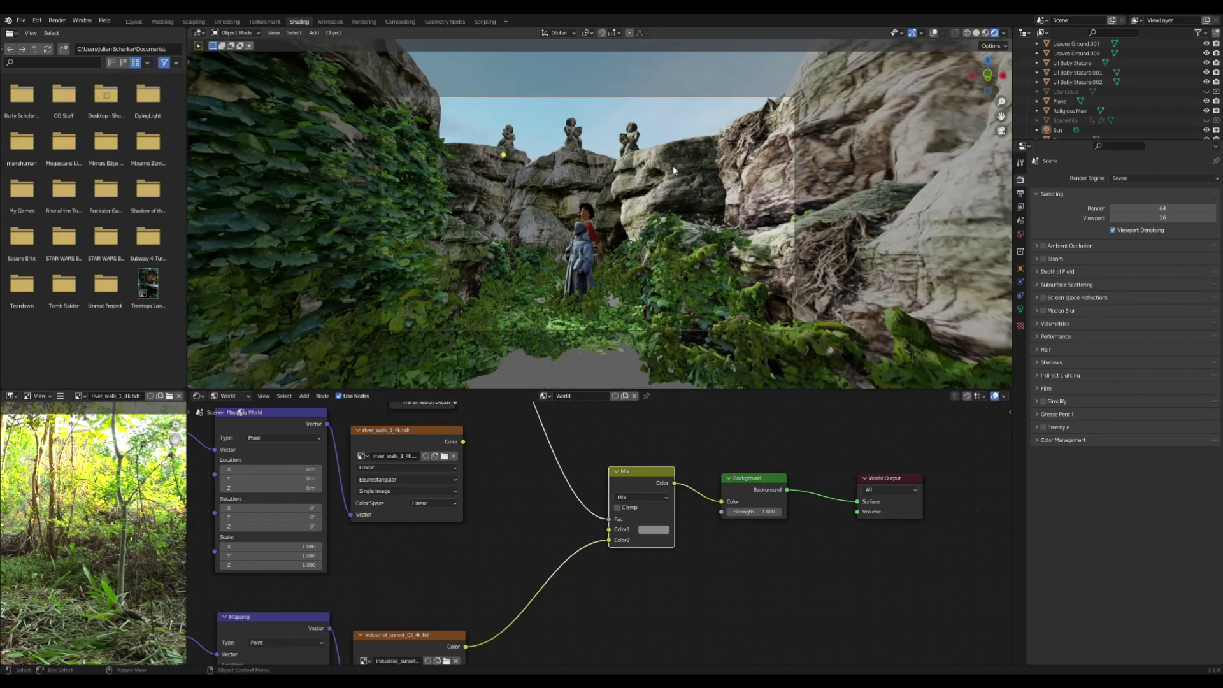
scroll(479, 170, "up", 5)
middle_click_drag(479, 170, 477, 185)
scroll(479, 185, "down", 8)
middle_click_drag(476, 143, 703, 111)
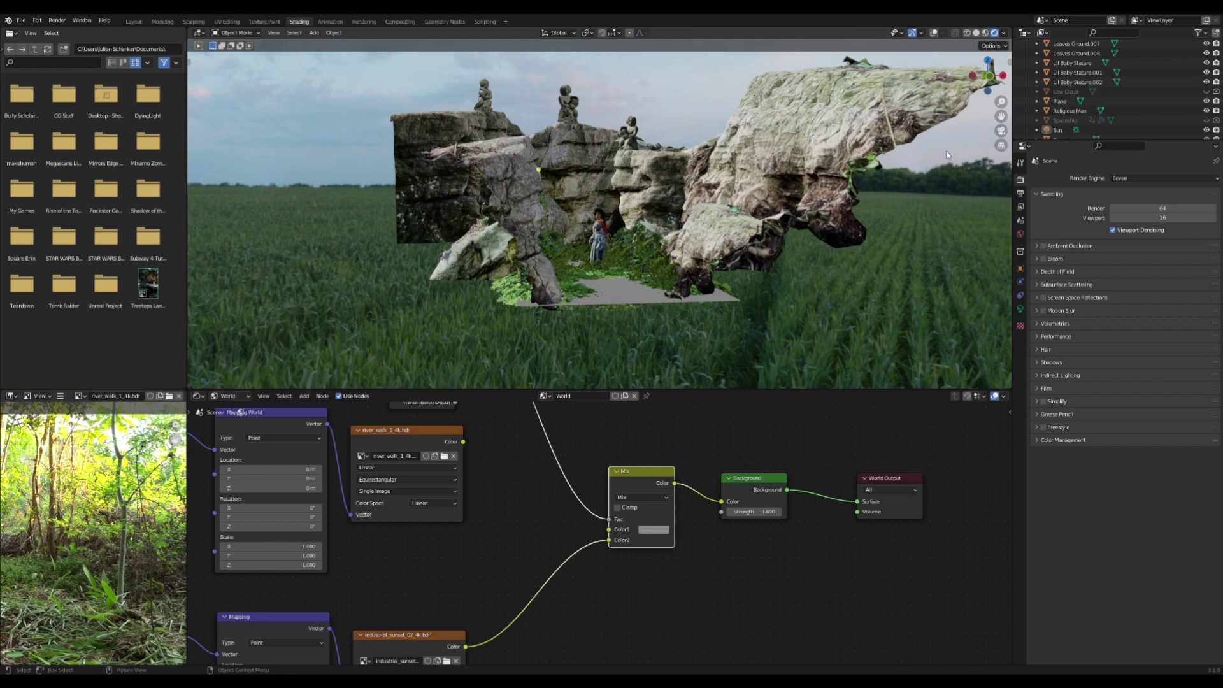
scroll(656, 520, "down", 1)
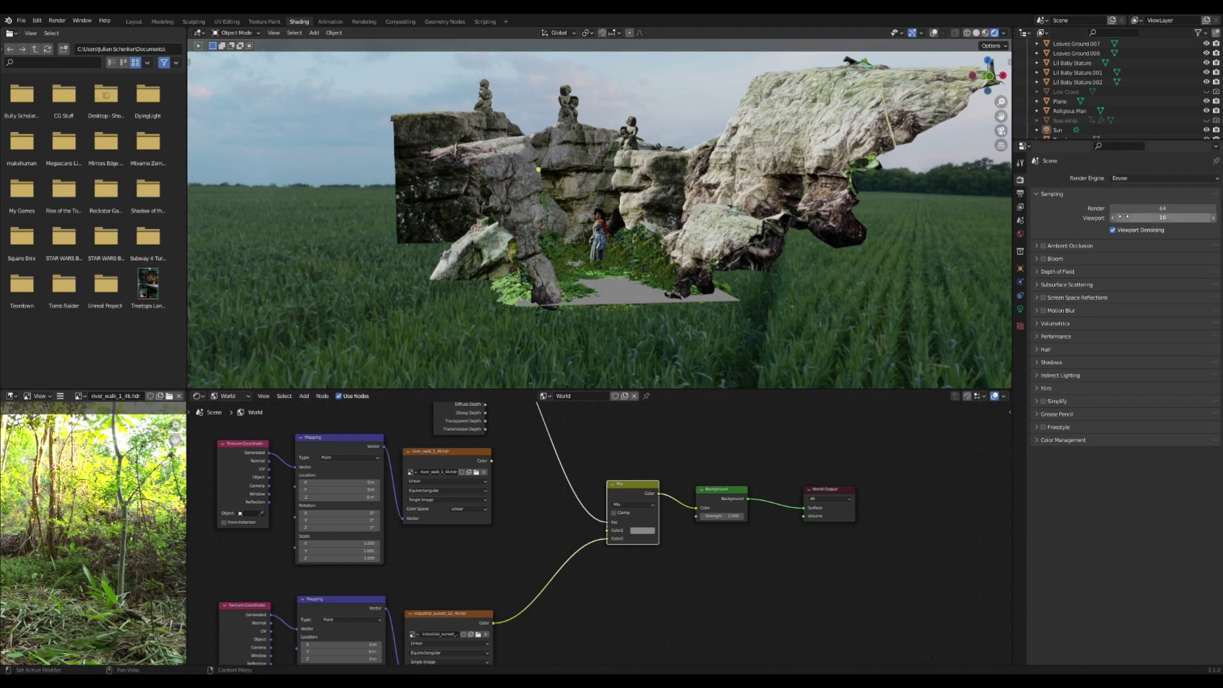
Set the render engine to Cycles and check the rock set in the rendered viewport.
left_click(1122, 178)
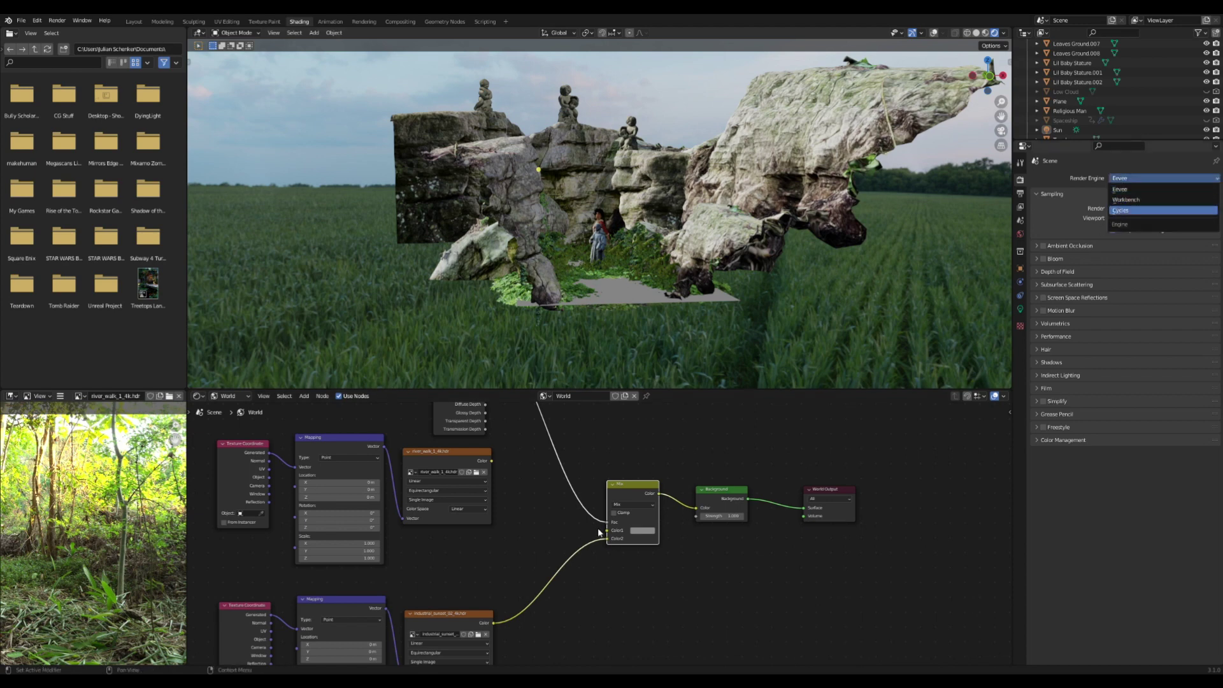
left_click(1121, 210)
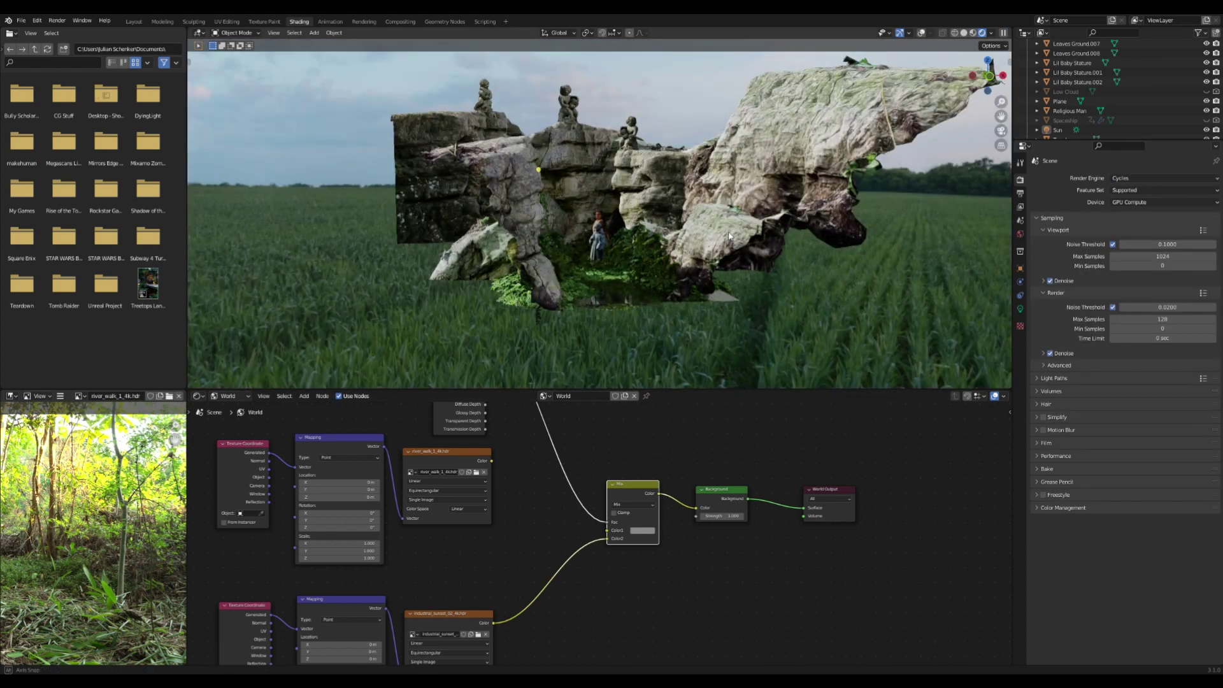
middle_click_drag(716, 244, 709, 247)
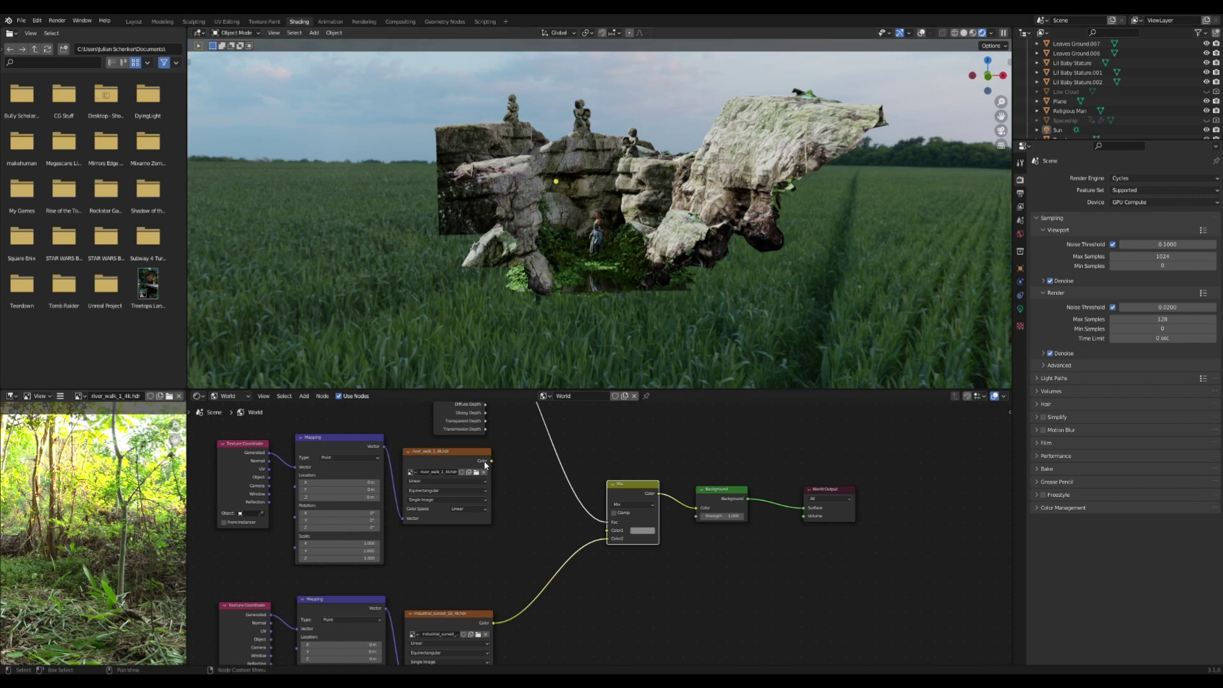
Reconnect the river_walk HDRI's Color output to the Mix node's Color1 input and hide the Sun light.
mouse_move(491, 461)
left_mouse_down()
mouse_move(621, 544)
mouse_move(494, 462)
left_mouse_up()
left_click(600, 535)
scroll(713, 233, "down", 4)
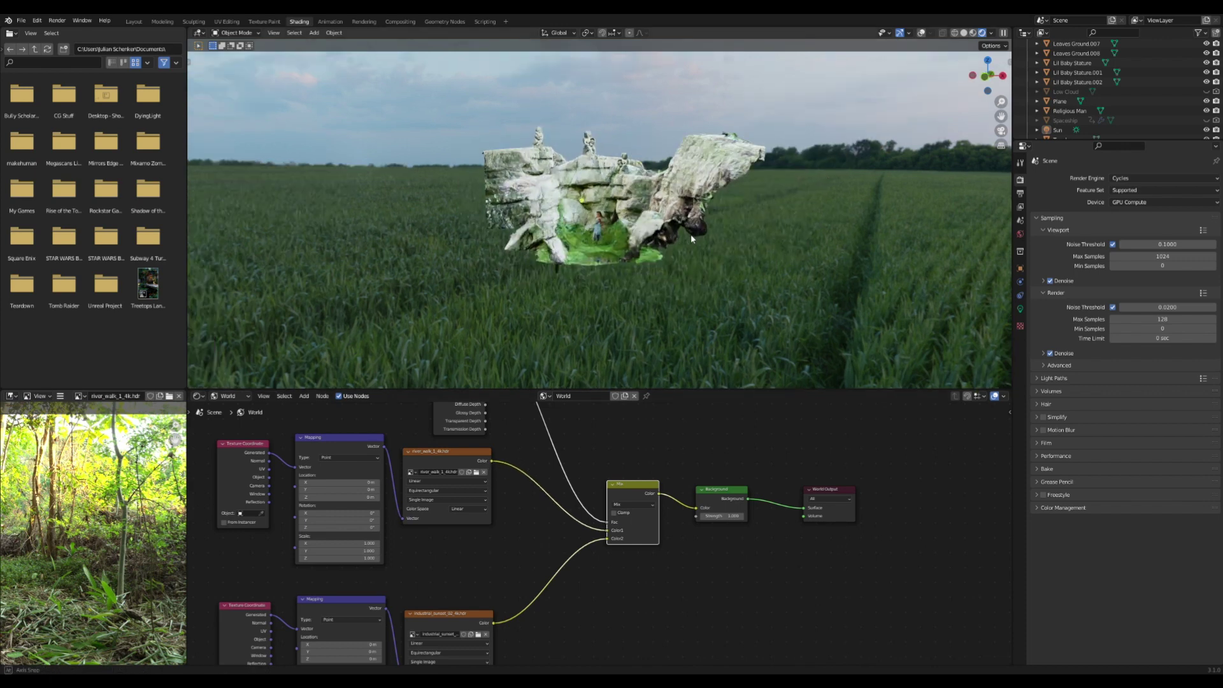
middle_click_drag(712, 234, 669, 237)
scroll(668, 254, "up", 3)
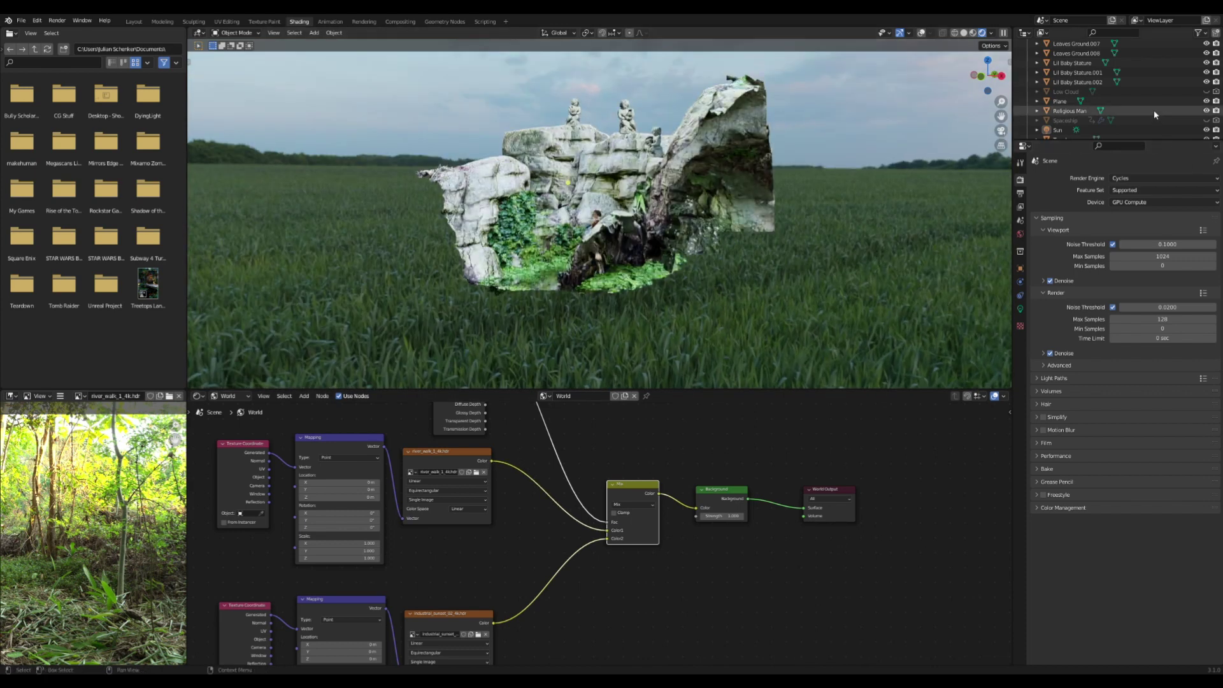
left_click(1210, 131)
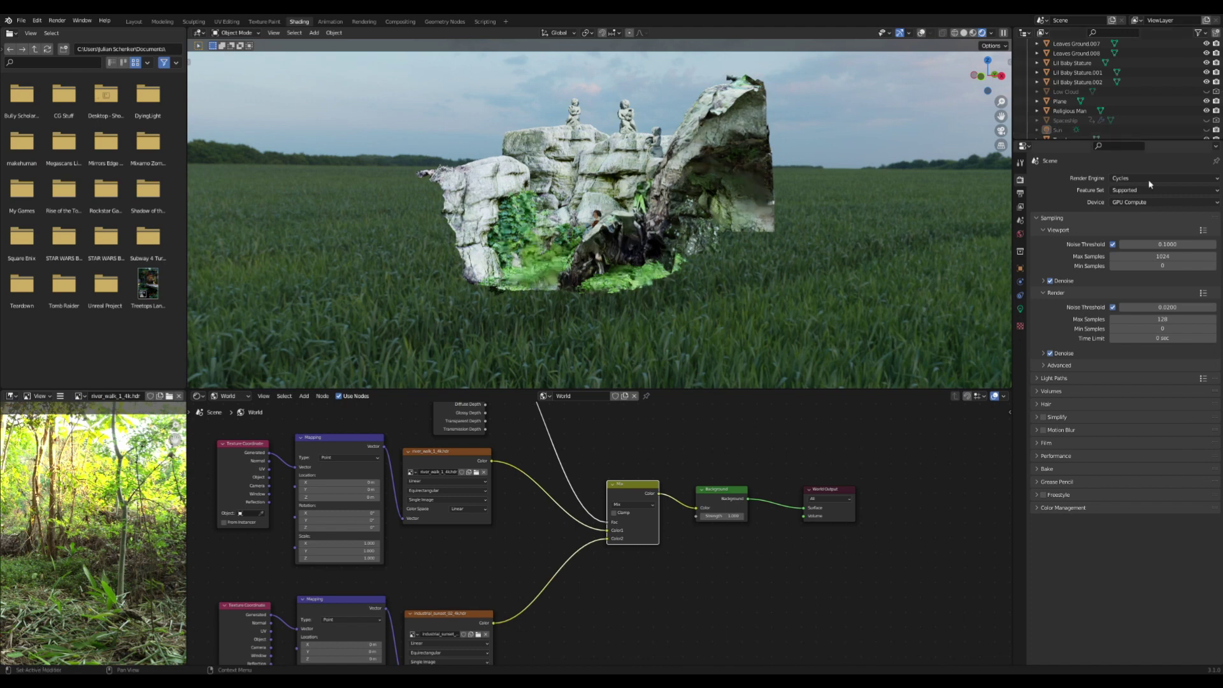
Try raising the Background node's Strength to 16, and undo the change.
scroll(759, 453, "up", 2)
mouse_move(769, 513)
left_mouse_down()
mouse_move(701, 513)
mouse_move(768, 514)
left_mouse_up()
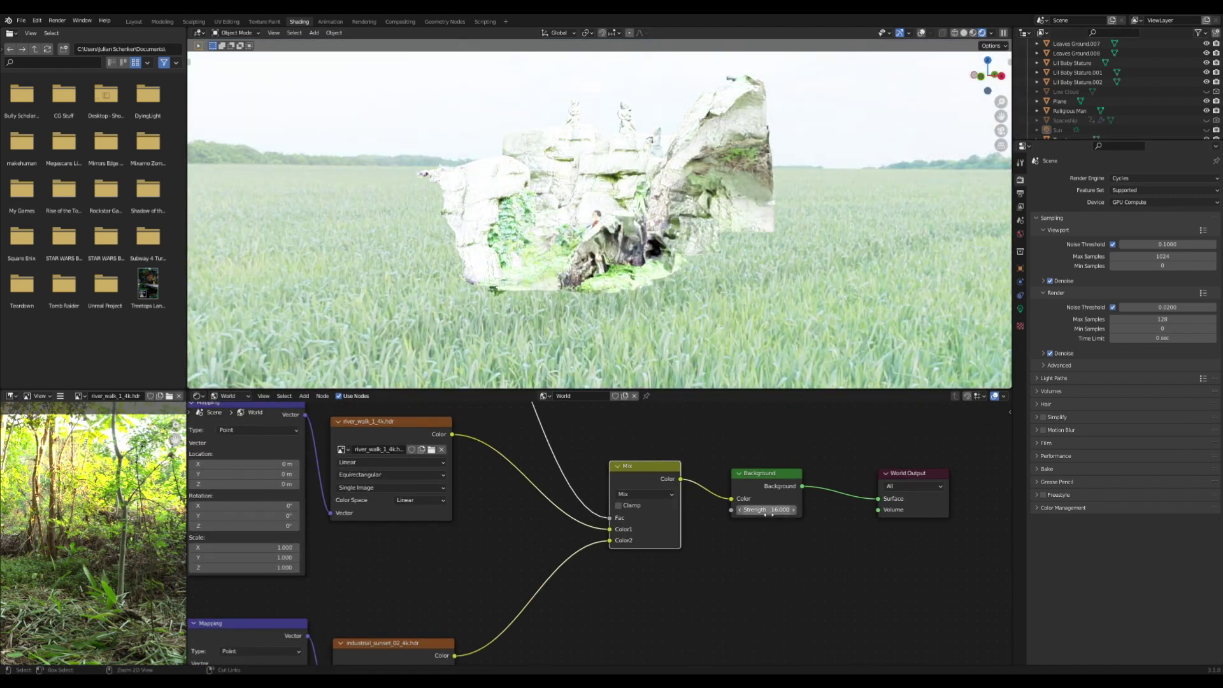
key("ctrl+z")
Examine the HDRI-only lighting through the scene camera.
left_click(1001, 131)
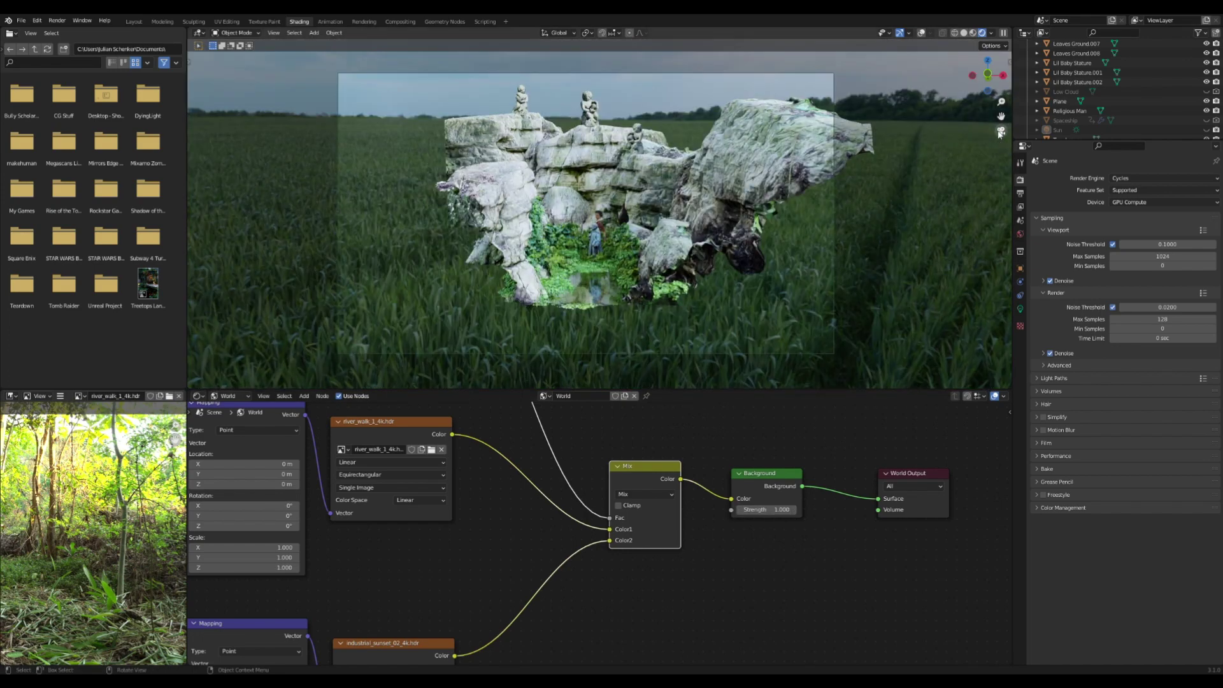
scroll(761, 196, "up", 3)
scroll(761, 197, "down", 3)
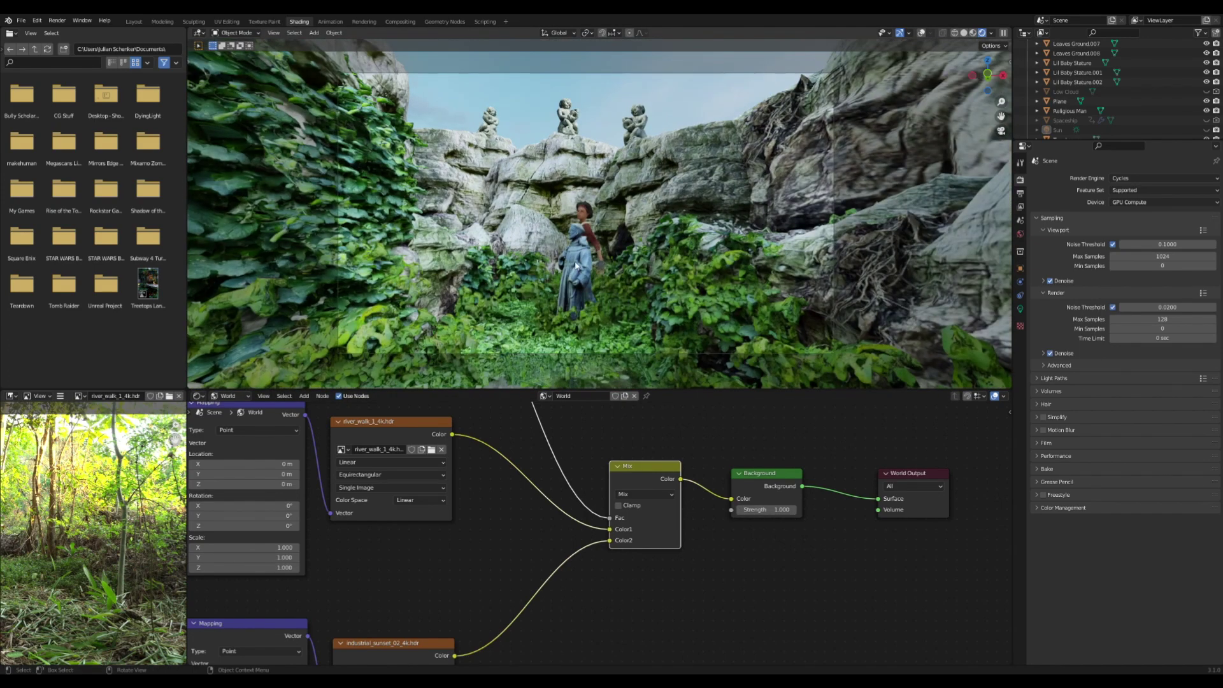